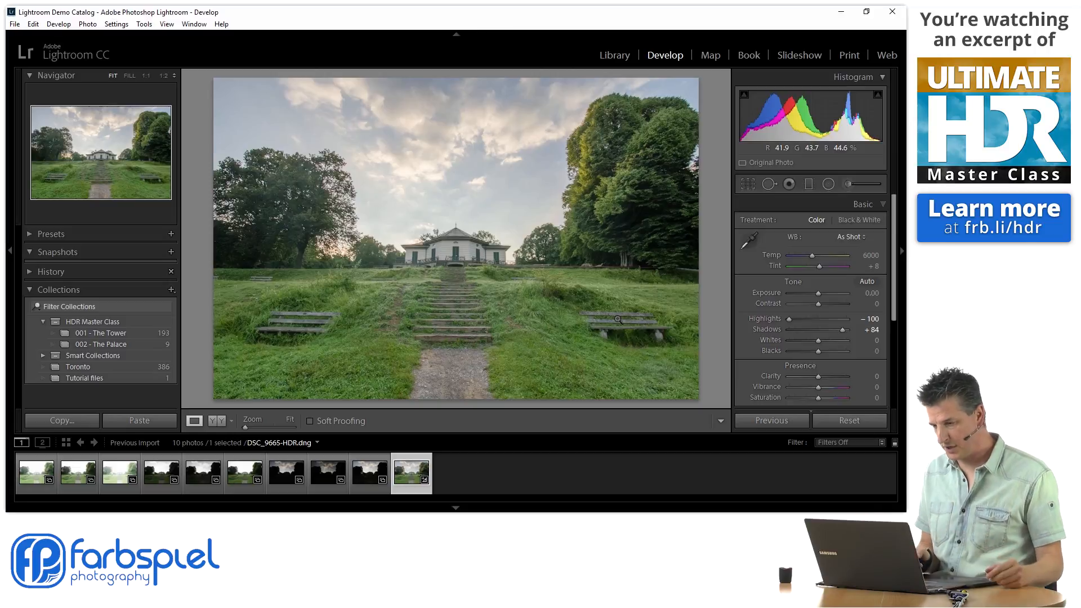
Darken the photo's base tones by setting Exposure to -0.49, Contrast to +18 and Whites to -46
{"action": "left_click_drag", "start_coordinate": [818, 295], "coordinate": [815, 294]}
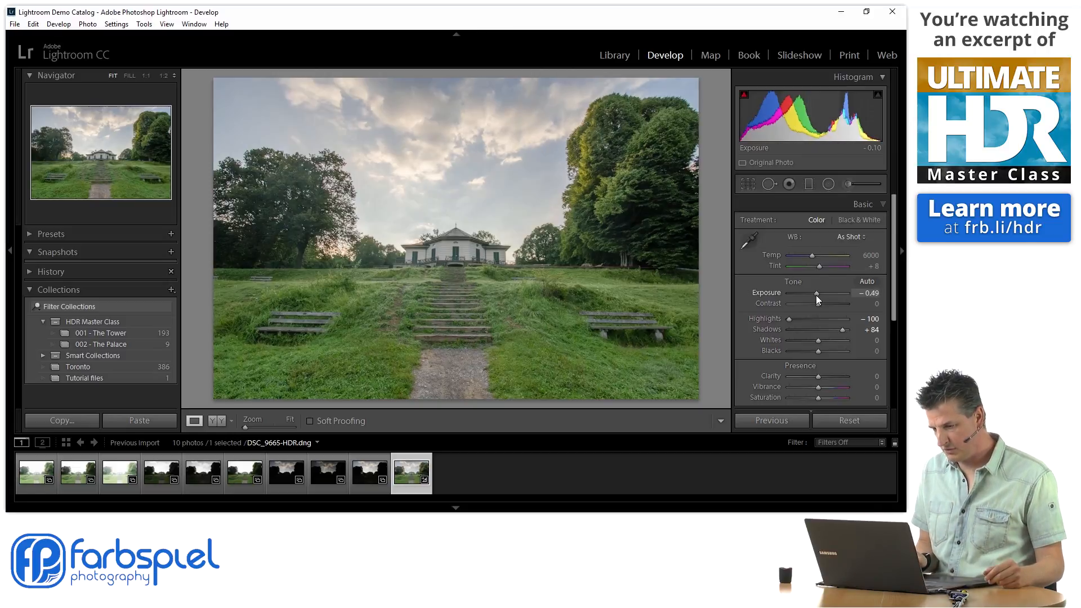
{"action": "scroll", "coordinate": [816, 295], "scroll_direction": "down", "scroll_amount": 1}
{"action": "left_click_drag", "start_coordinate": [819, 288], "coordinate": [823, 289]}
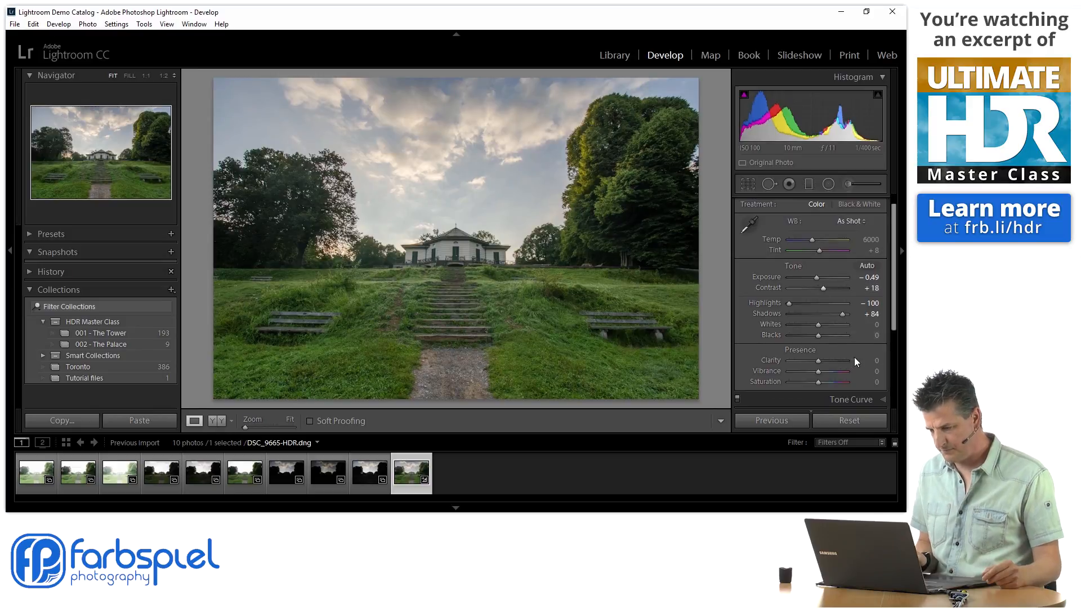
{"action": "left_click_drag", "start_coordinate": [819, 326], "coordinate": [806, 325]}
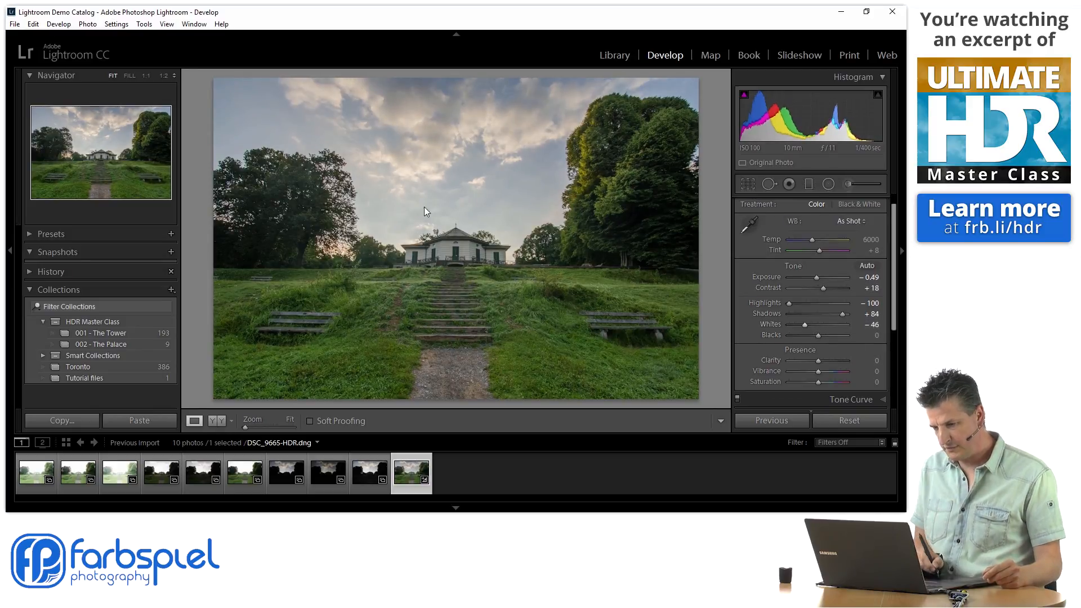
Check the trees and sky at 1:1, and set Blacks to +32, Shadows to +92 and Exposure to -0.87
{"action": "left_click", "coordinate": [147, 75]}
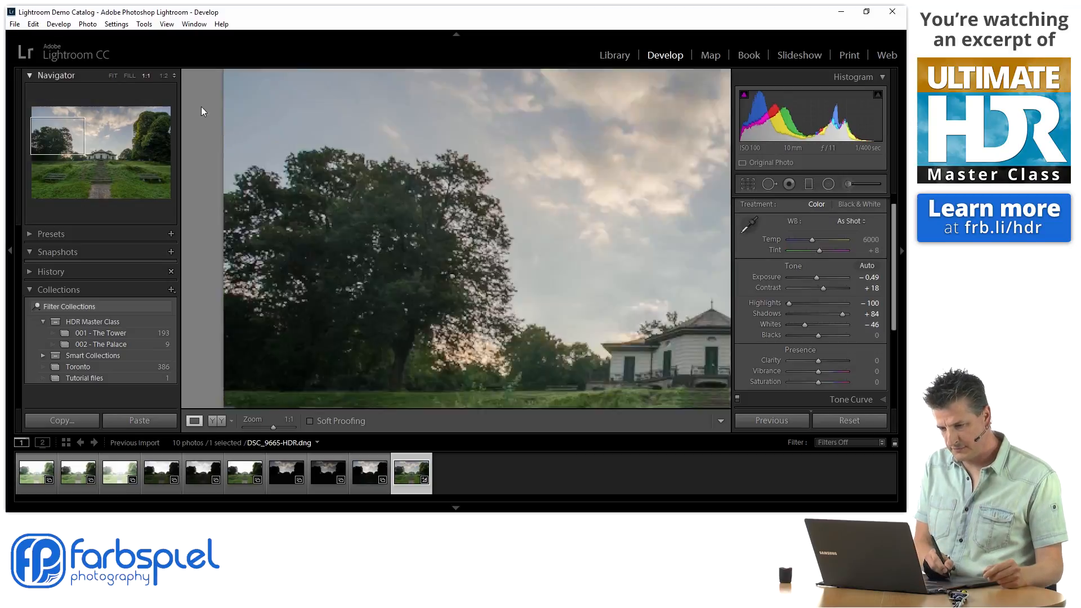
{"action": "left_click_drag", "start_coordinate": [47, 133], "coordinate": [93, 131]}
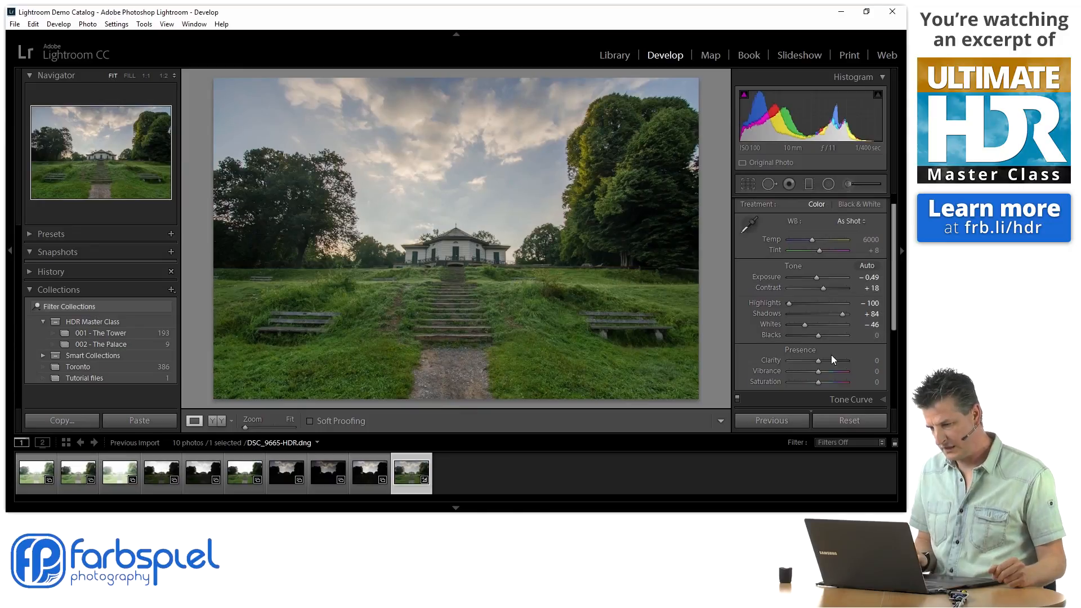
{"action": "mouse_move", "coordinate": [817, 334]}
{"action": "left_mouse_down"}
{"action": "mouse_move", "coordinate": [837, 320]}
{"action": "mouse_move", "coordinate": [823, 332]}
{"action": "left_mouse_up"}
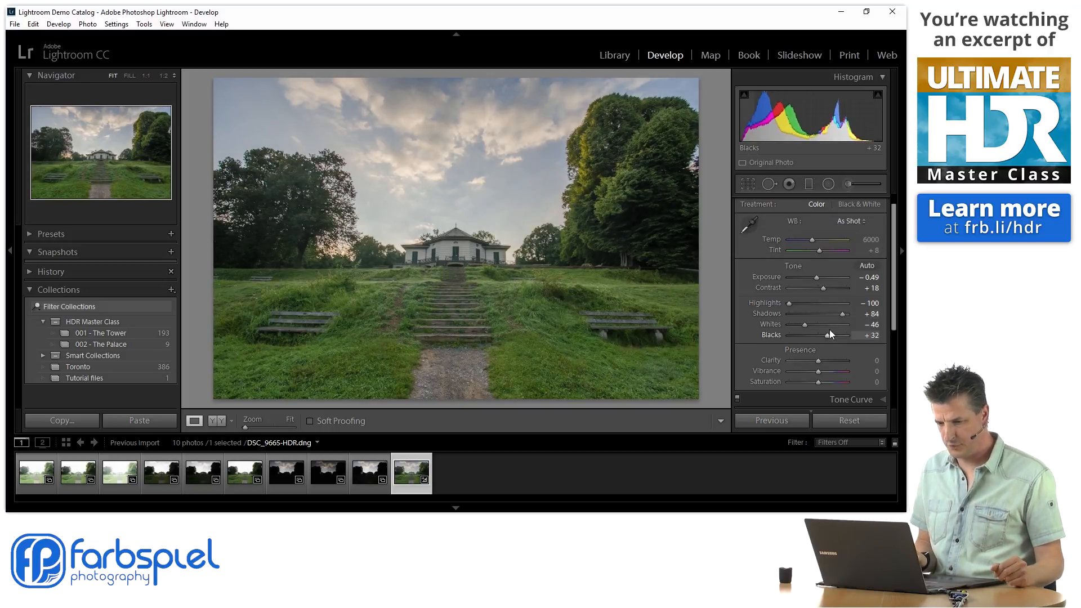
{"action": "left_click_drag", "start_coordinate": [842, 313], "coordinate": [816, 279]}
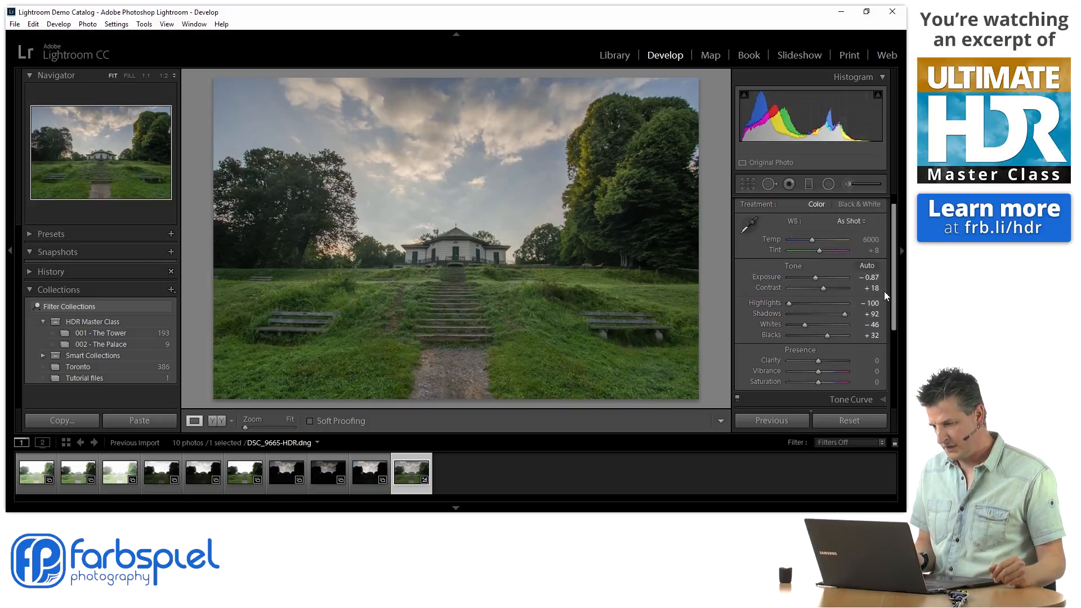
Set Clarity to +30 and boost Vibrance to a moderate positive level
{"action": "scroll", "coordinate": [897, 320], "scroll_direction": "down", "scroll_amount": 1}
{"action": "scroll", "coordinate": [897, 320], "scroll_direction": "down", "scroll_amount": 1}
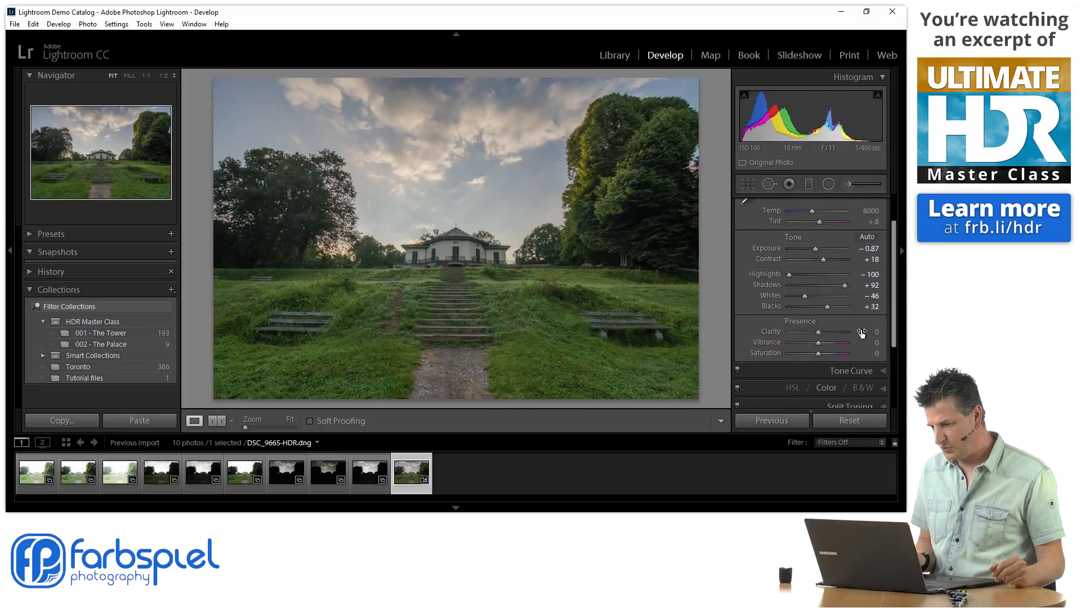
{"action": "left_click_drag", "start_coordinate": [818, 332], "coordinate": [829, 332]}
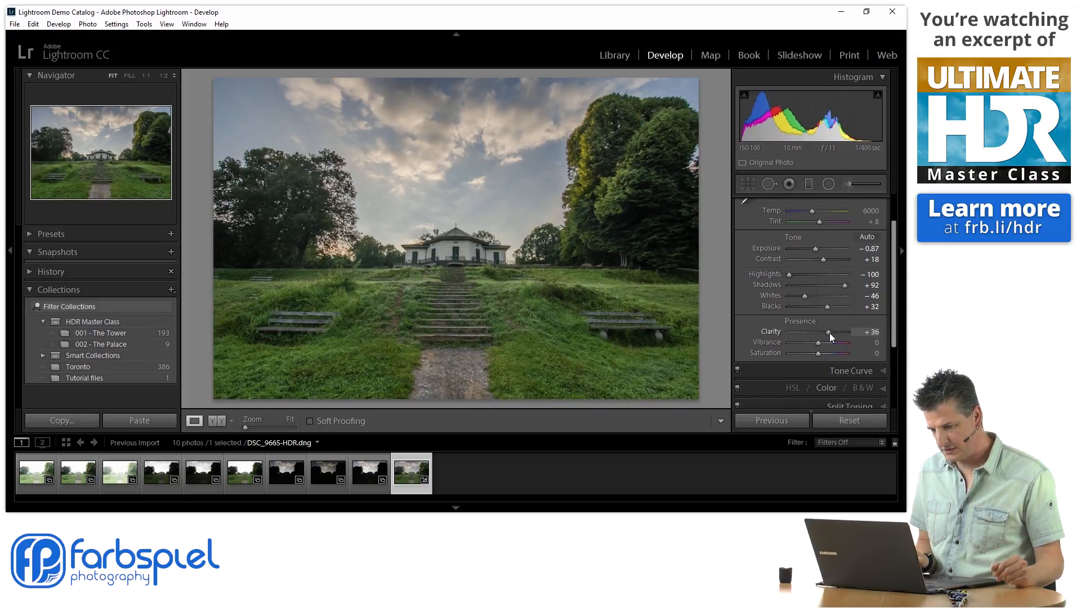
{"action": "mouse_move", "coordinate": [829, 334]}
{"action": "left_mouse_down"}
{"action": "mouse_move", "coordinate": [821, 343]}
{"action": "mouse_move", "coordinate": [841, 343]}
{"action": "left_mouse_up"}
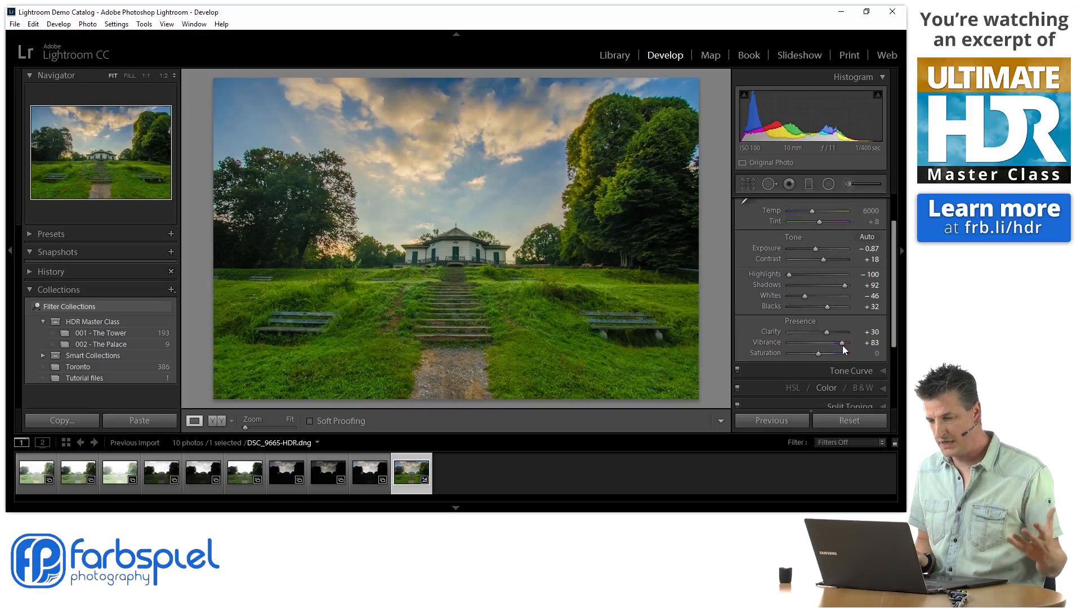
{"action": "left_click_drag", "start_coordinate": [841, 342], "coordinate": [834, 345]}
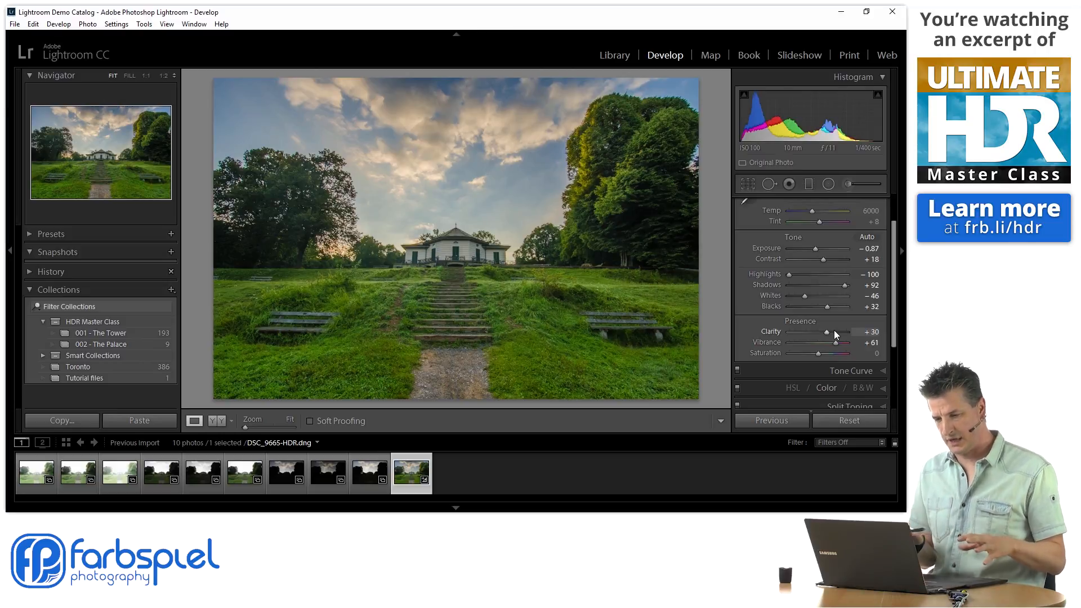
{"action": "left_click_drag", "start_coordinate": [836, 343], "coordinate": [822, 353]}
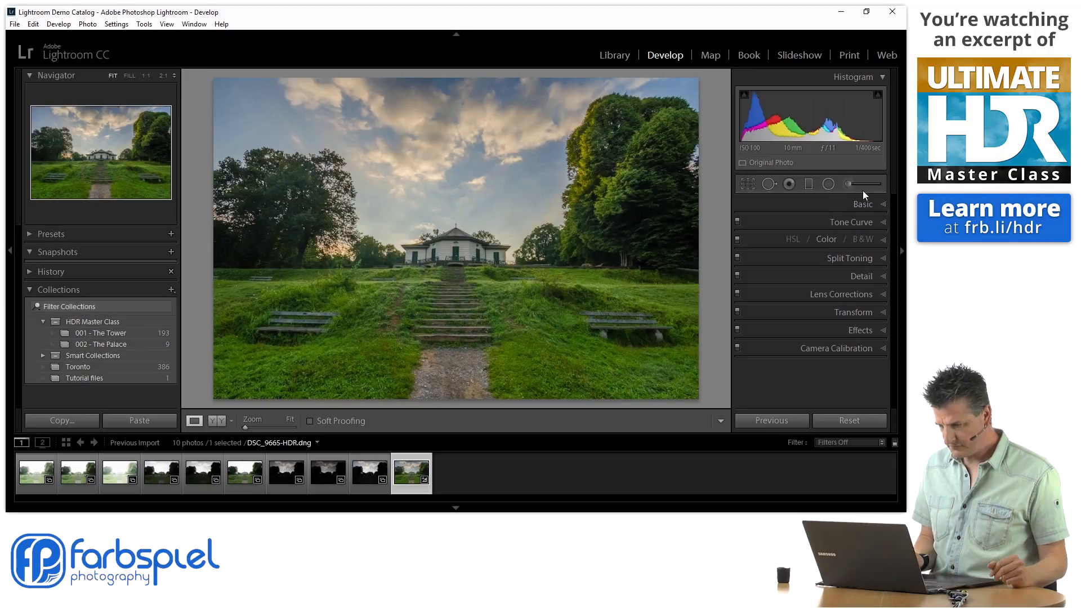
Paint an Adjustment Brush mask over the sky bordering the trees and building, using brush size 15, Feather 56 and Auto Mask
{"action": "left_click", "coordinate": [848, 184]}
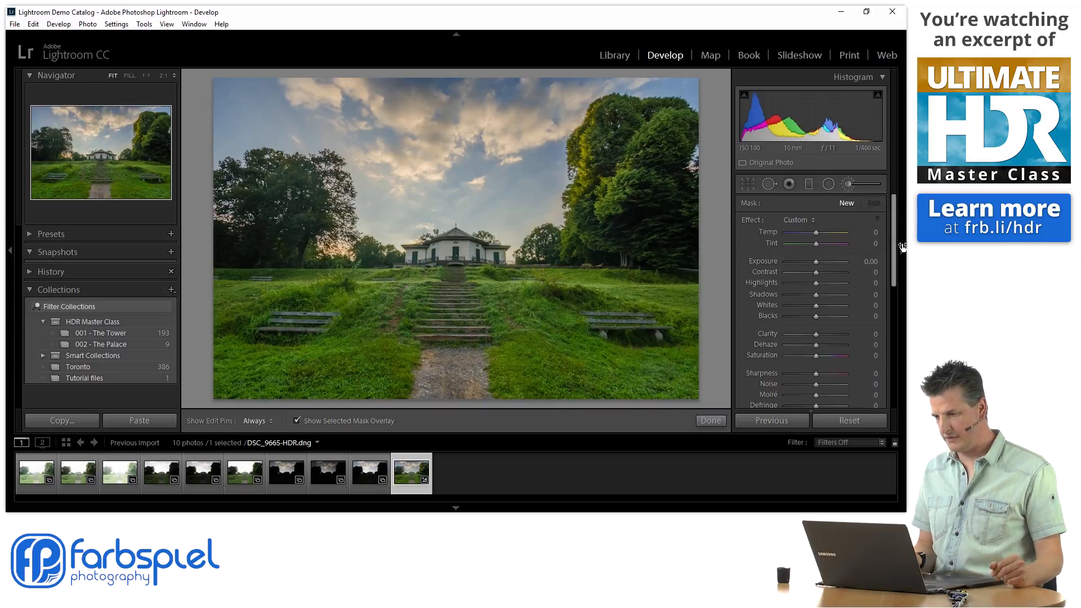
{"action": "mouse_move", "coordinate": [891, 224]}
{"action": "left_mouse_down"}
{"action": "mouse_move", "coordinate": [893, 289]}
{"action": "mouse_move", "coordinate": [892, 279]}
{"action": "left_mouse_up"}
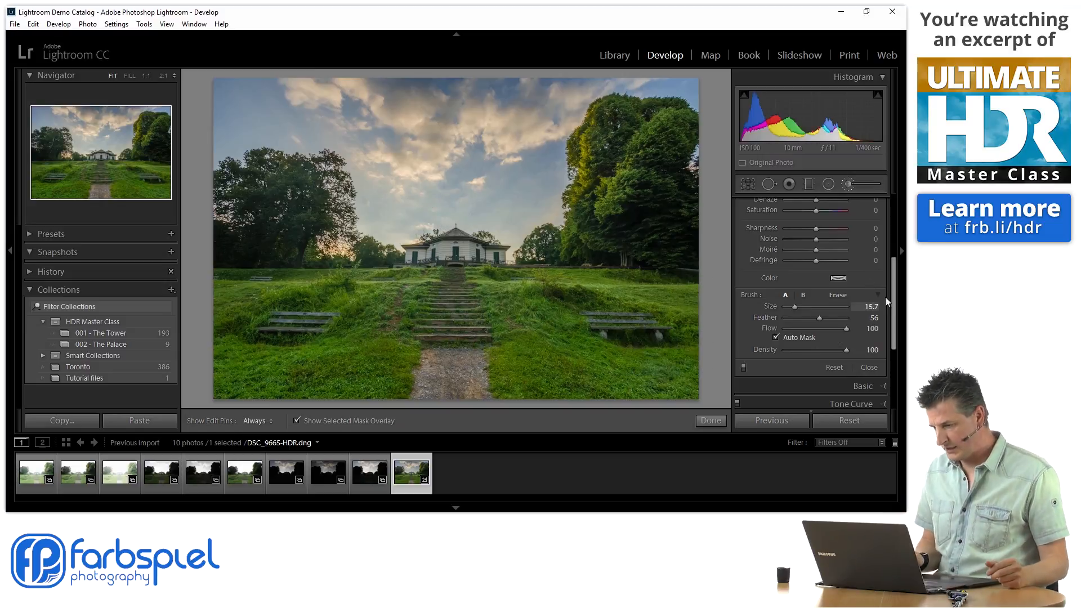
{"action": "left_click_drag", "start_coordinate": [893, 299], "coordinate": [894, 300]}
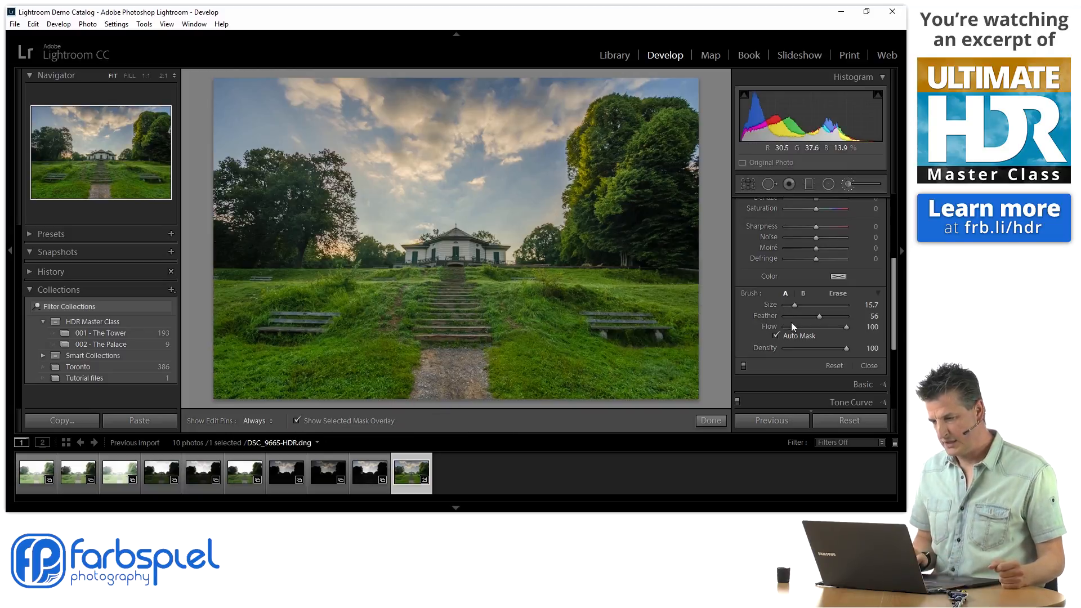
{"action": "left_click_drag", "start_coordinate": [795, 305], "coordinate": [794, 306]}
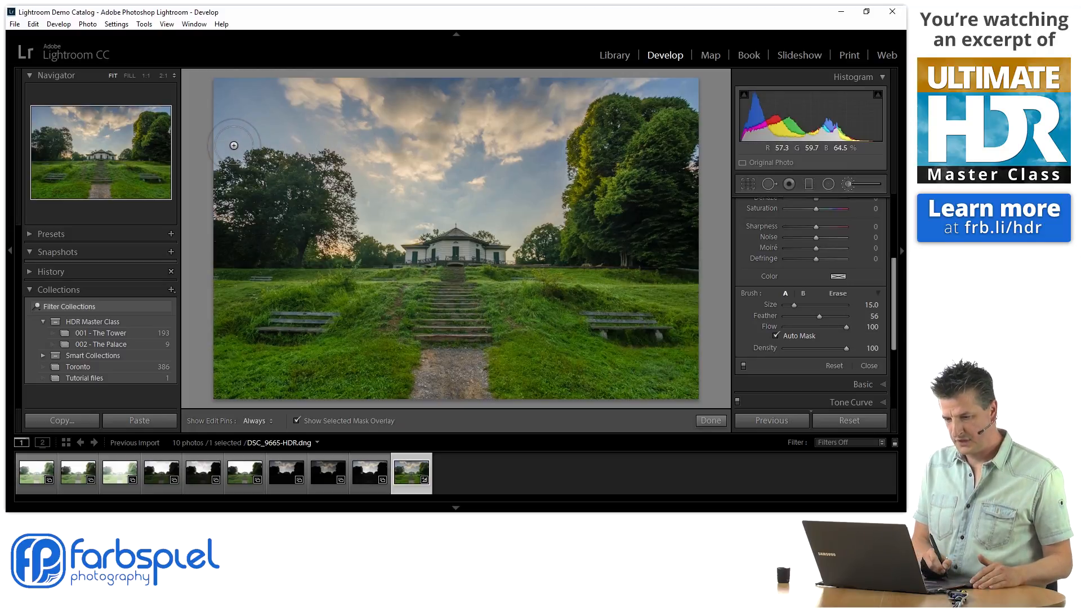
{"action": "key", "text": "h"}
{"action": "mouse_move", "coordinate": [235, 146]}
{"action": "left_mouse_down"}
{"action": "mouse_move", "coordinate": [339, 140]}
{"action": "mouse_move", "coordinate": [363, 176]}
{"action": "mouse_move", "coordinate": [366, 222]}
{"action": "mouse_move", "coordinate": [395, 235]}
{"action": "mouse_move", "coordinate": [458, 209]}
{"action": "mouse_move", "coordinate": [511, 239]}
{"action": "mouse_move", "coordinate": [519, 222]}
{"action": "mouse_move", "coordinate": [554, 215]}
{"action": "mouse_move", "coordinate": [552, 134]}
{"action": "mouse_move", "coordinate": [579, 93]}
{"action": "mouse_move", "coordinate": [625, 82]}
{"action": "mouse_move", "coordinate": [691, 87]}
{"action": "mouse_move", "coordinate": [697, 99]}
{"action": "mouse_move", "coordinate": [676, 81]}
{"action": "left_mouse_up"}
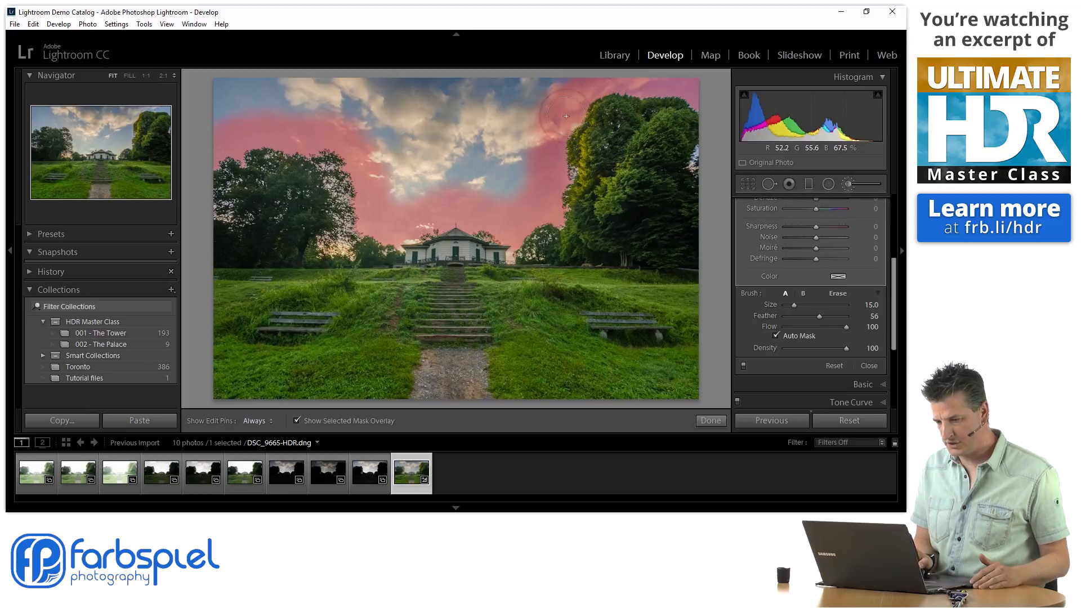
{"action": "mouse_move", "coordinate": [552, 174]}
{"action": "left_mouse_down"}
{"action": "mouse_move", "coordinate": [521, 203]}
{"action": "mouse_move", "coordinate": [481, 189]}
{"action": "mouse_move", "coordinate": [394, 199]}
{"action": "left_mouse_up"}
{"action": "key", "text": "h"}
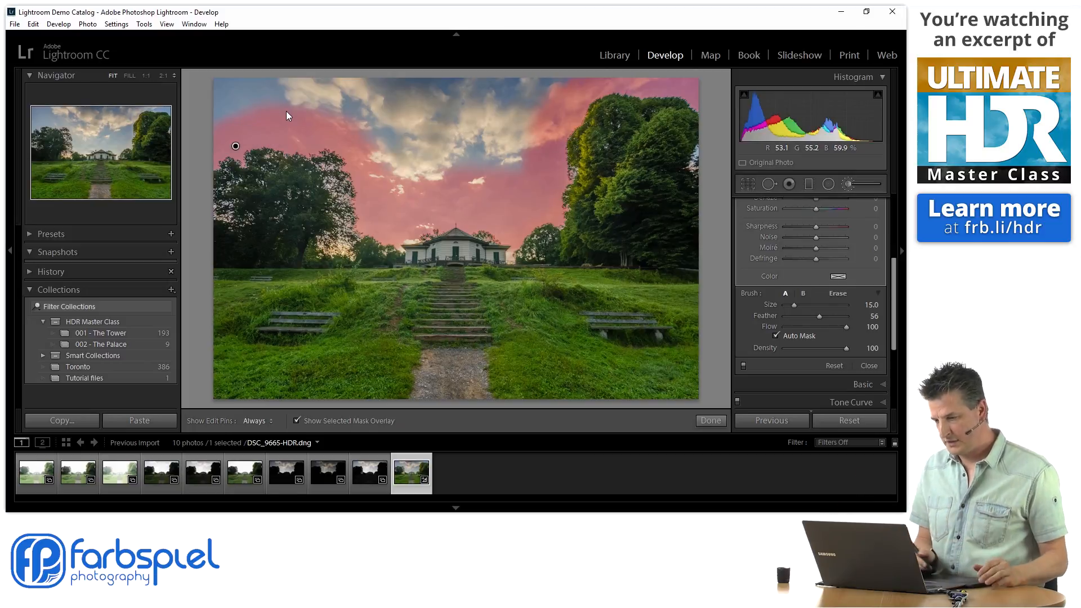
Turn off Auto Mask and fill the remaining open sky and clouds into the brush mask
{"action": "left_click", "coordinate": [776, 335]}
{"action": "key", "text": "h"}
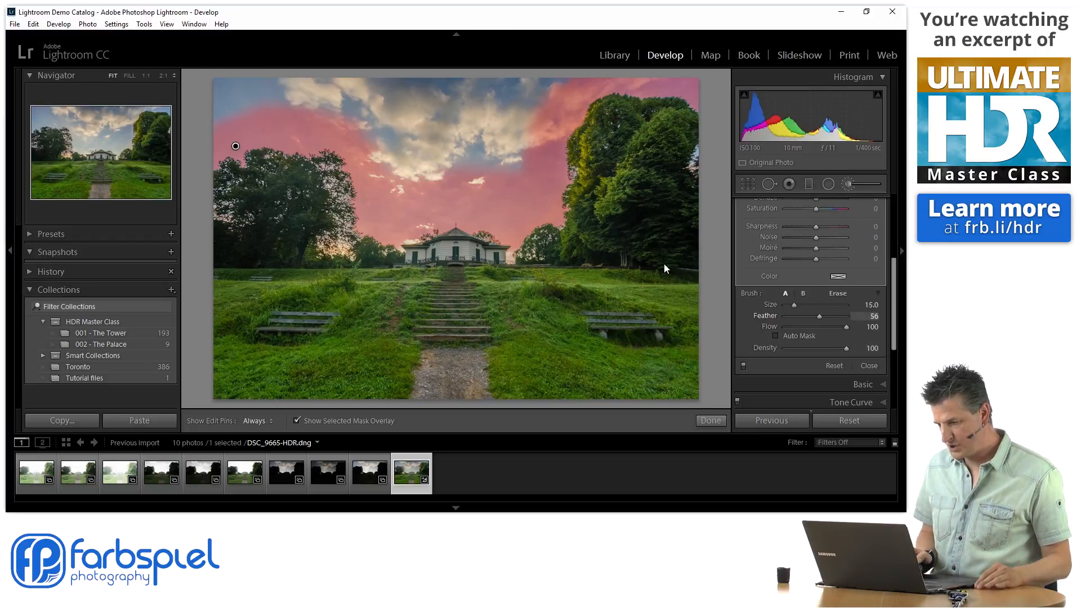
{"action": "left_click_drag", "start_coordinate": [246, 98], "coordinate": [220, 110]}
{"action": "left_click_drag", "start_coordinate": [337, 92], "coordinate": [555, 82]}
{"action": "mouse_move", "coordinate": [538, 120]}
{"action": "left_mouse_down"}
{"action": "mouse_move", "coordinate": [486, 147]}
{"action": "mouse_move", "coordinate": [375, 138]}
{"action": "mouse_move", "coordinate": [394, 182]}
{"action": "left_mouse_up"}
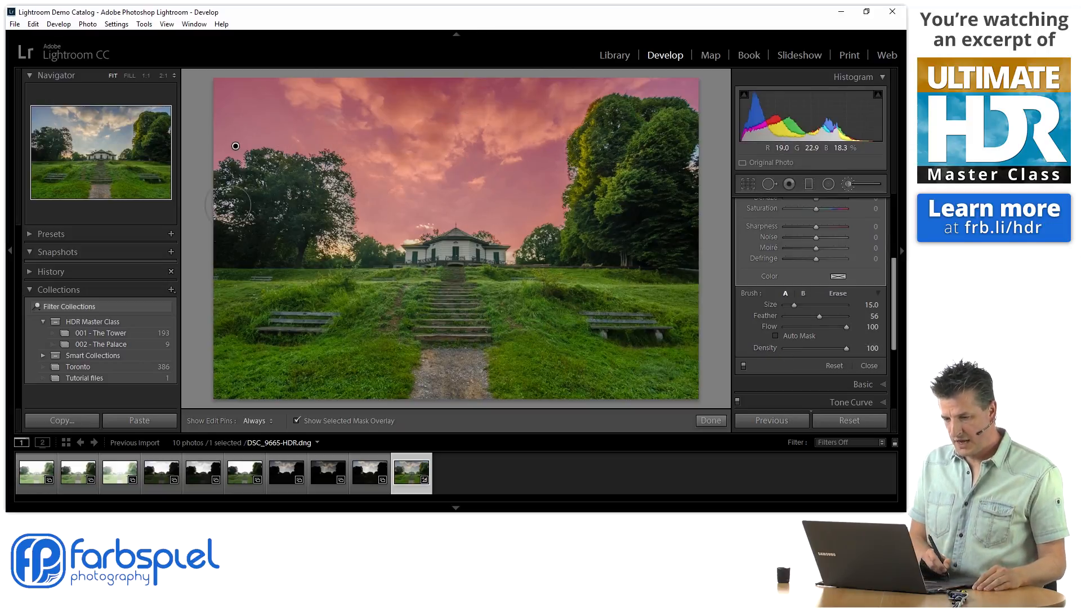
With Auto Mask back on and the brush size at 45, mask the sky gaps in the left tree's outer foliage at 1:1
{"action": "left_click", "coordinate": [149, 76]}
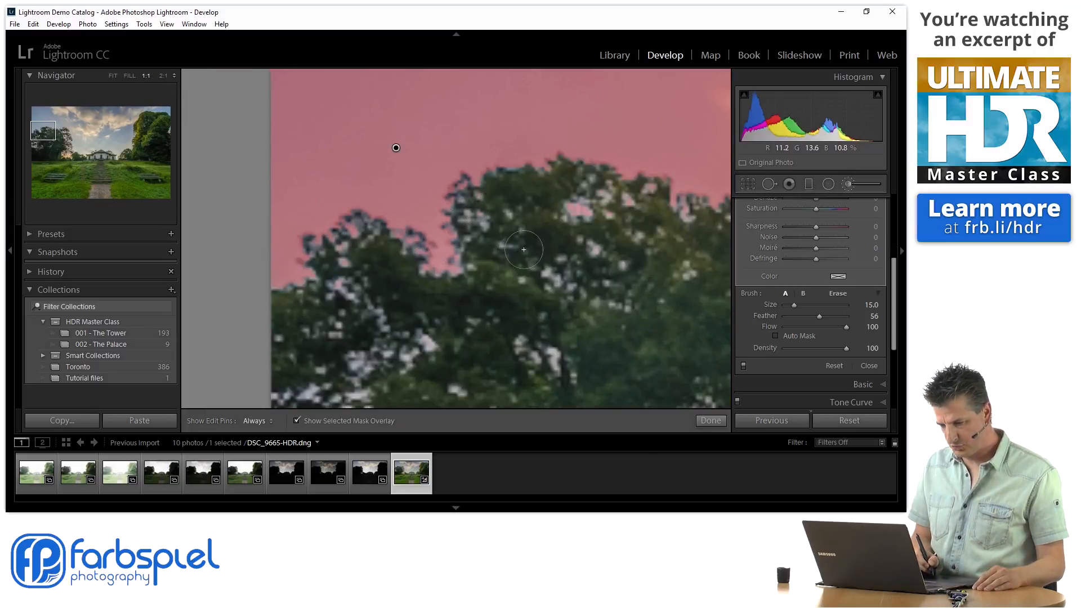
{"action": "left_click_drag", "start_coordinate": [536, 271], "coordinate": [542, 128]}
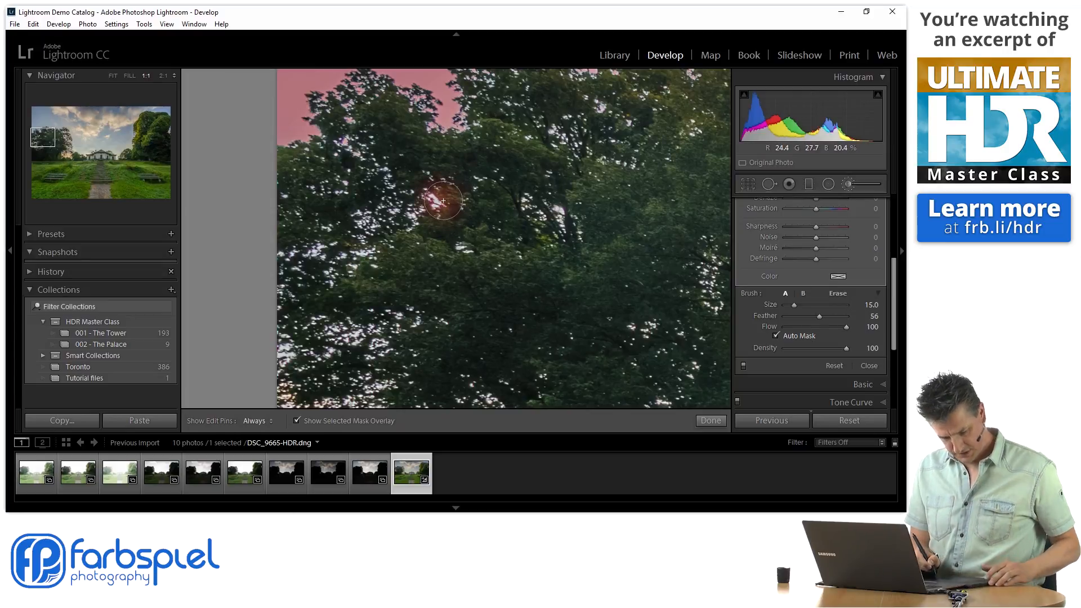
{"action": "key", "text": "ctrl+z"}
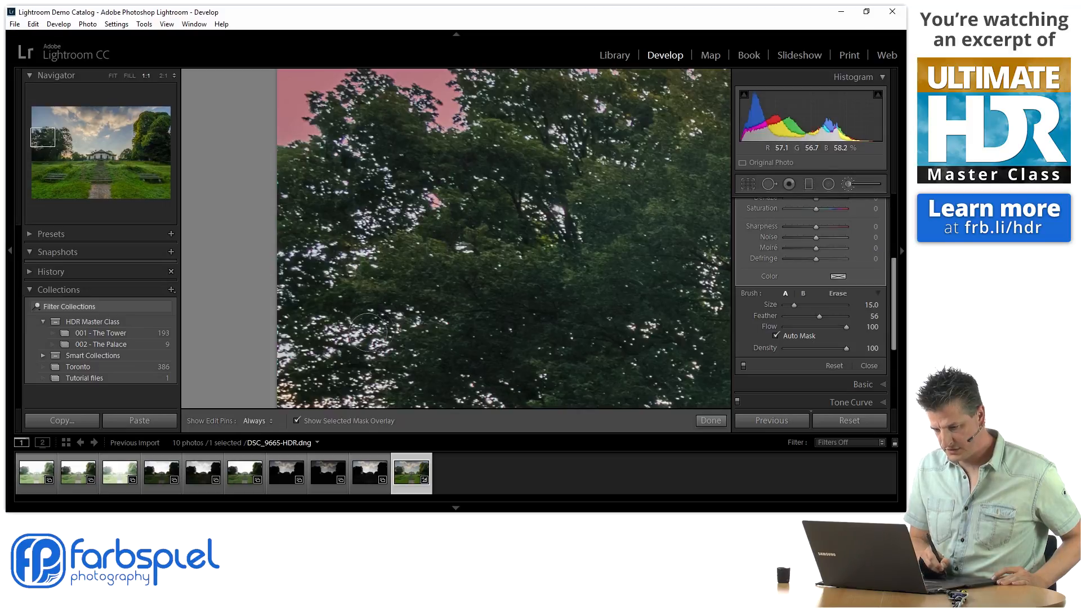
{"action": "left_click_drag", "start_coordinate": [549, 237], "coordinate": [540, 137]}
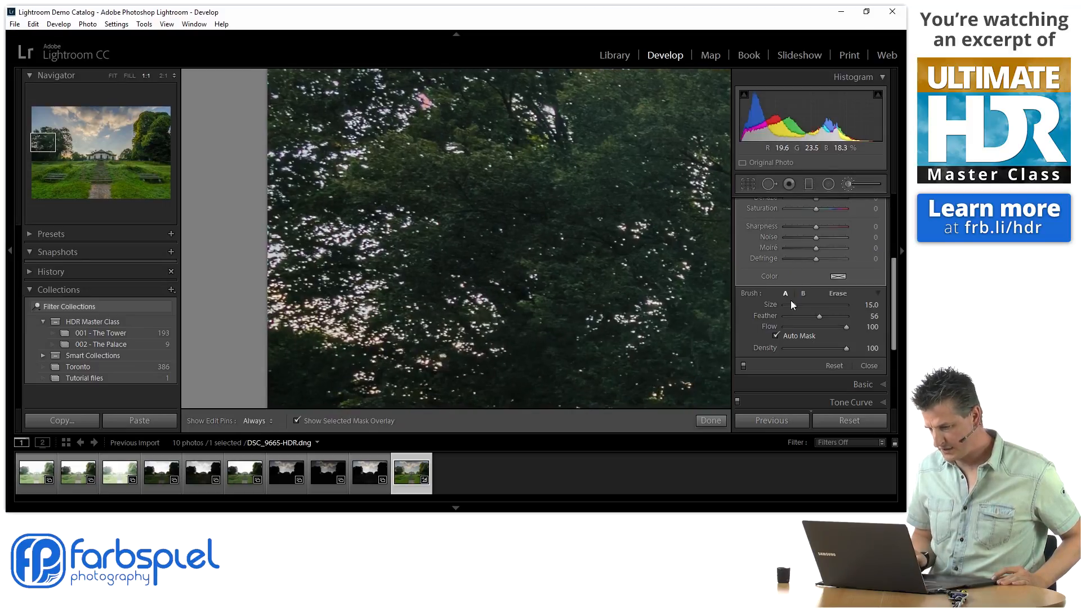
{"action": "left_click_drag", "start_coordinate": [792, 306], "coordinate": [811, 305]}
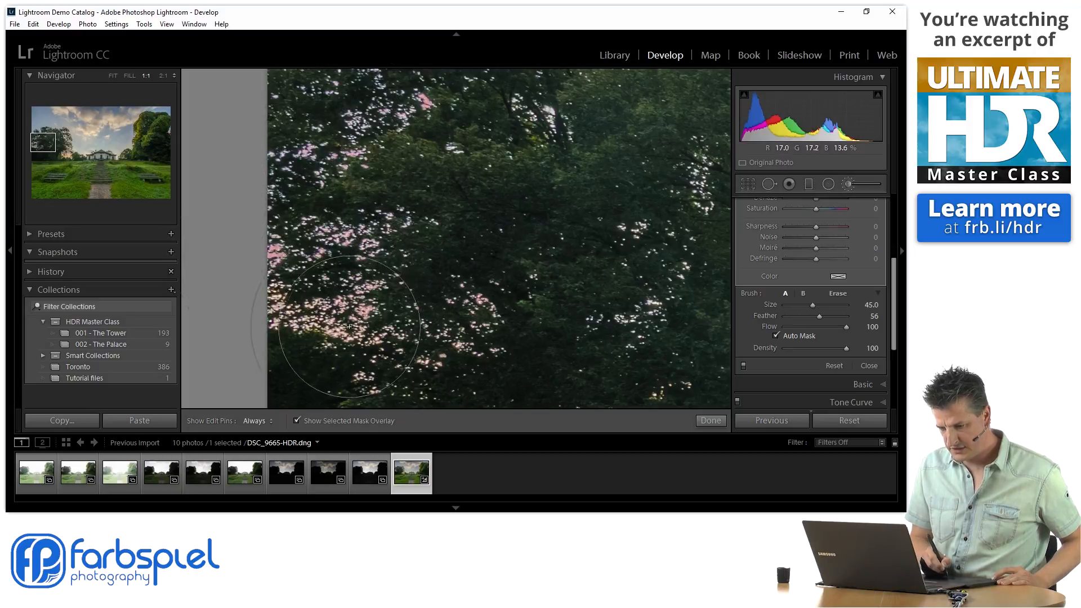
Extend the Auto Mask brush over the sky gaps in the left tree's shaded interior and the foliage along its right side
{"action": "left_click_drag", "start_coordinate": [431, 285], "coordinate": [232, 367]}
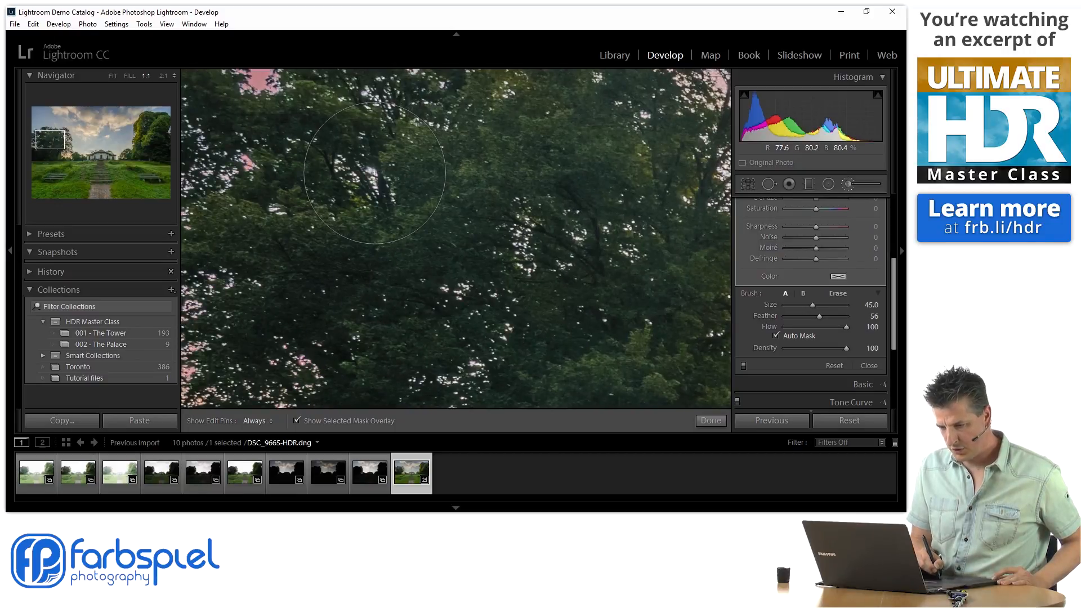
{"action": "left_click_drag", "start_coordinate": [533, 169], "coordinate": [452, 297]}
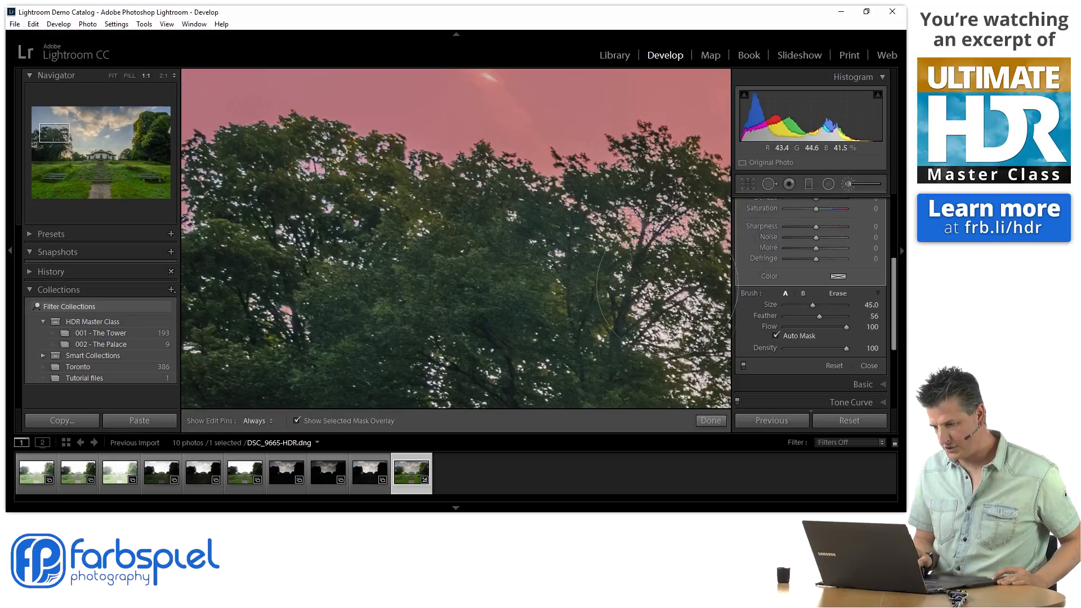
{"action": "left_click_drag", "start_coordinate": [660, 332], "coordinate": [417, 219]}
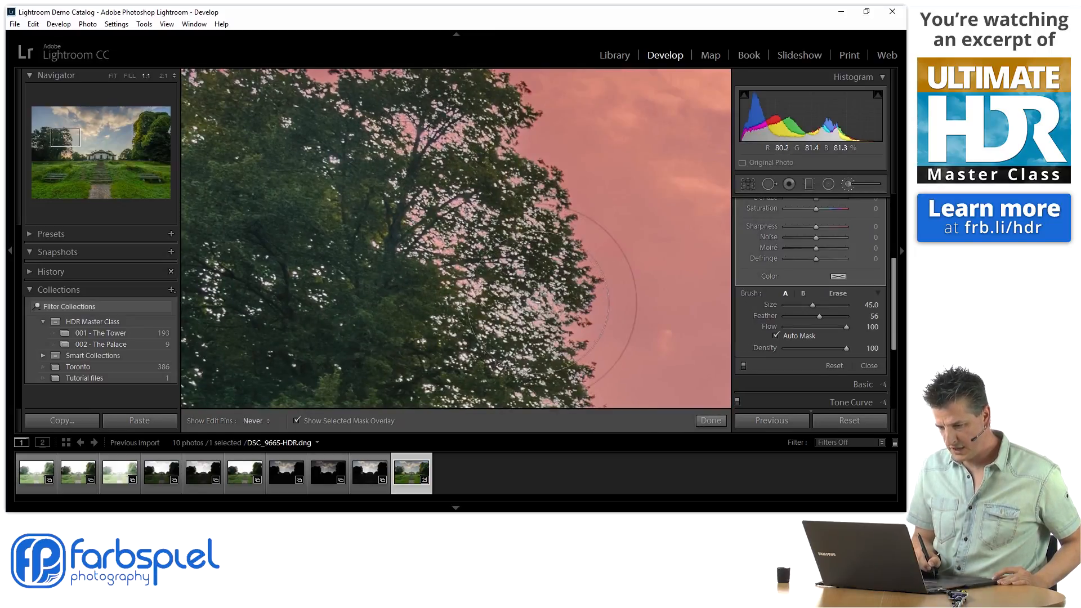
{"action": "left_click_drag", "start_coordinate": [537, 308], "coordinate": [561, 143]}
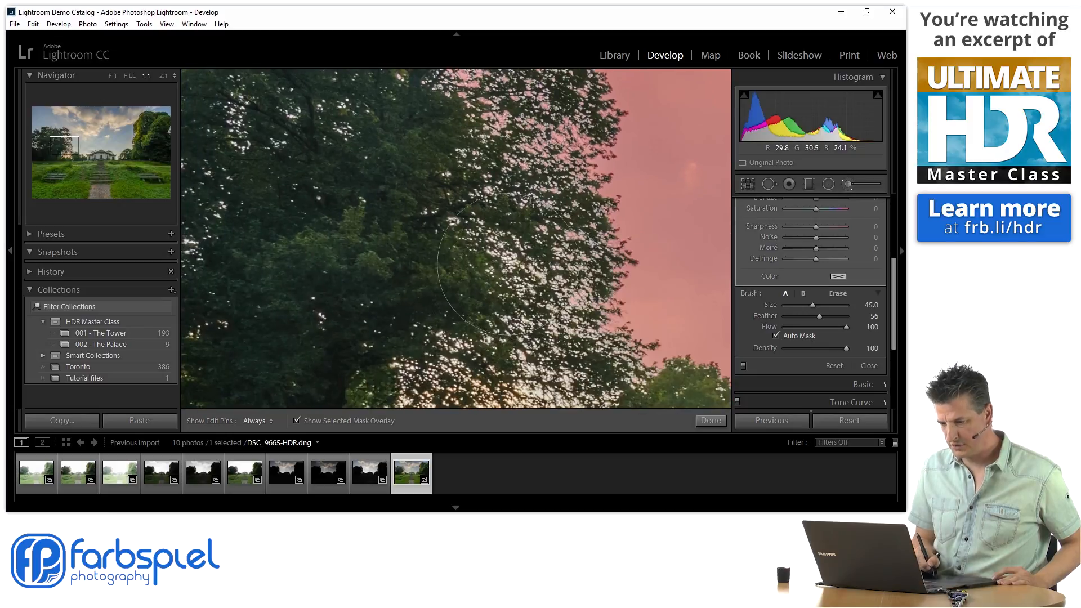
{"action": "mouse_move", "coordinate": [510, 261]}
{"action": "left_mouse_down"}
{"action": "mouse_move", "coordinate": [588, 290]}
{"action": "mouse_move", "coordinate": [578, 294]}
{"action": "mouse_move", "coordinate": [582, 193]}
{"action": "left_mouse_up"}
{"action": "mouse_move", "coordinate": [567, 285]}
{"action": "left_mouse_down"}
{"action": "mouse_move", "coordinate": [550, 295]}
{"action": "mouse_move", "coordinate": [430, 271]}
{"action": "mouse_move", "coordinate": [425, 242]}
{"action": "mouse_move", "coordinate": [491, 223]}
{"action": "mouse_move", "coordinate": [479, 197]}
{"action": "mouse_move", "coordinate": [598, 252]}
{"action": "mouse_move", "coordinate": [621, 343]}
{"action": "mouse_move", "coordinate": [606, 294]}
{"action": "mouse_move", "coordinate": [678, 389]}
{"action": "left_mouse_up"}
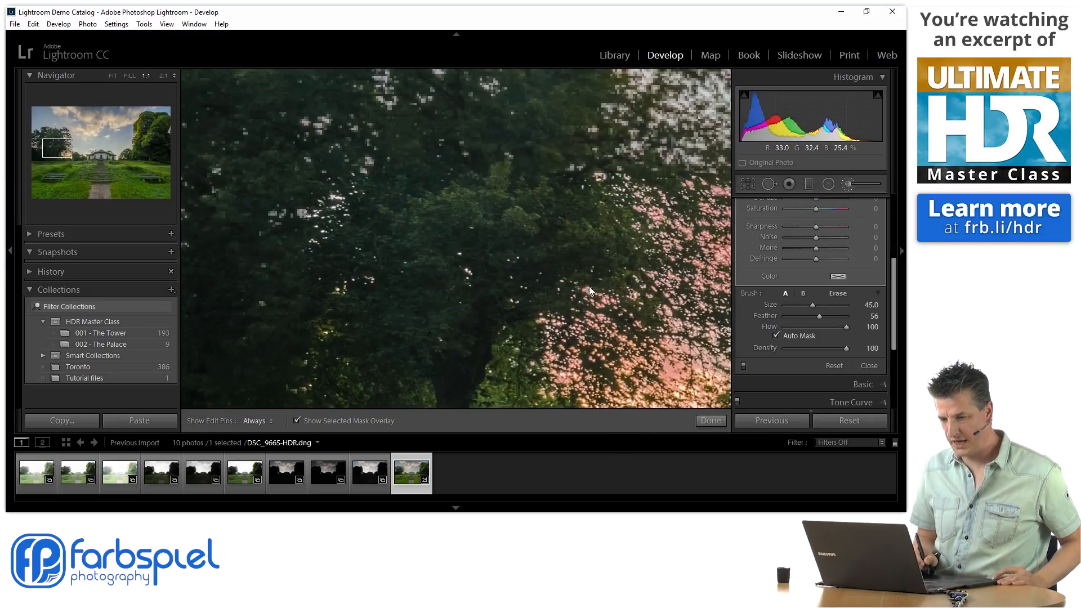
Mask the remaining small sky gaps in the left tree's centre and upper crown with the size 45 brush
{"action": "left_click_drag", "start_coordinate": [460, 183], "coordinate": [501, 282]}
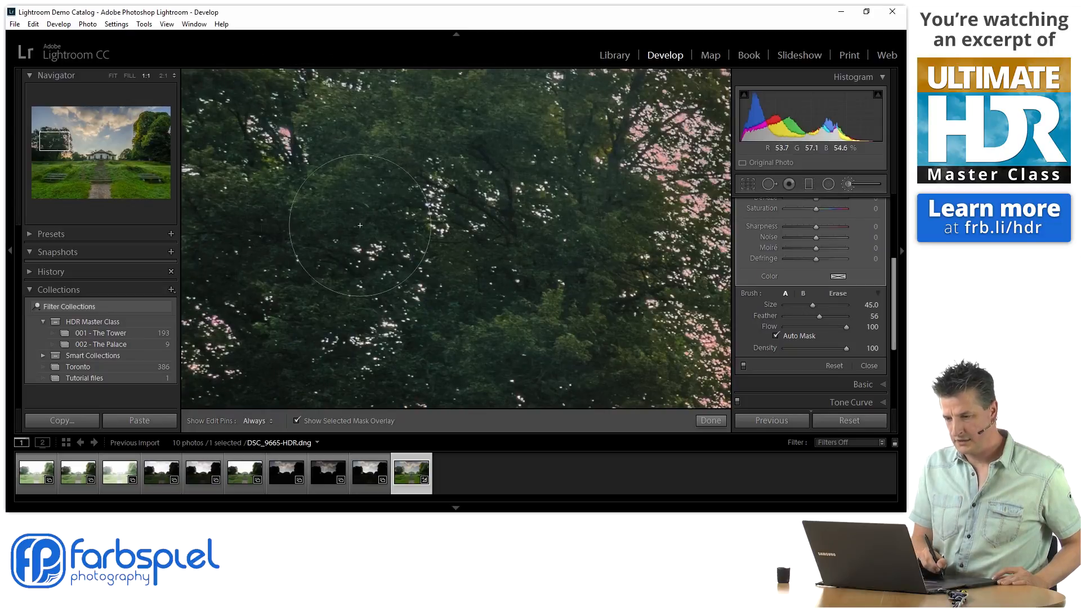
{"action": "left_click_drag", "start_coordinate": [60, 141], "coordinate": [69, 135]}
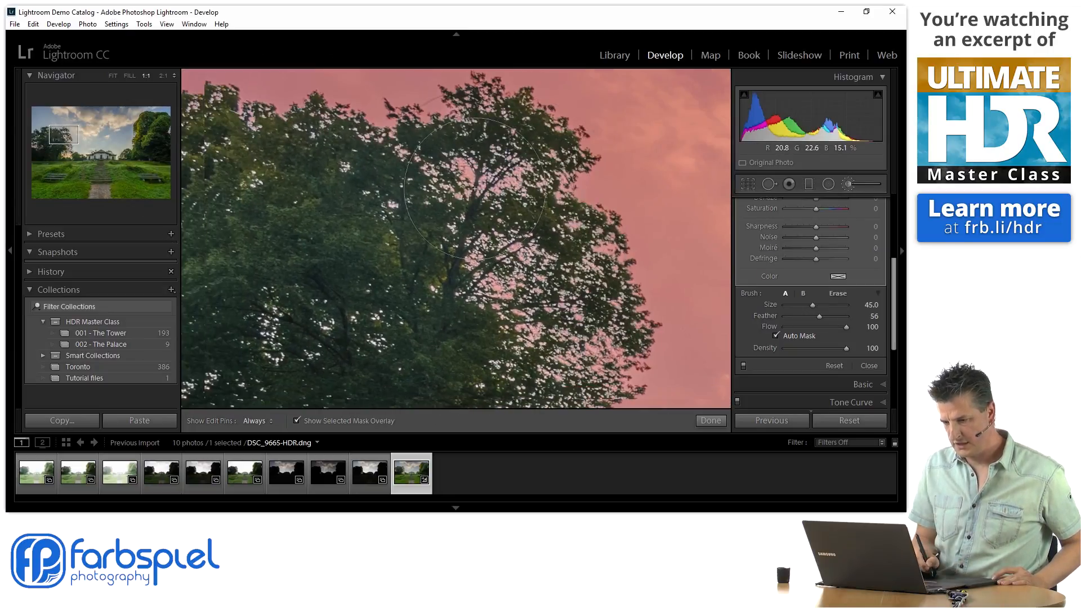
{"action": "left_click_drag", "start_coordinate": [329, 203], "coordinate": [569, 217]}
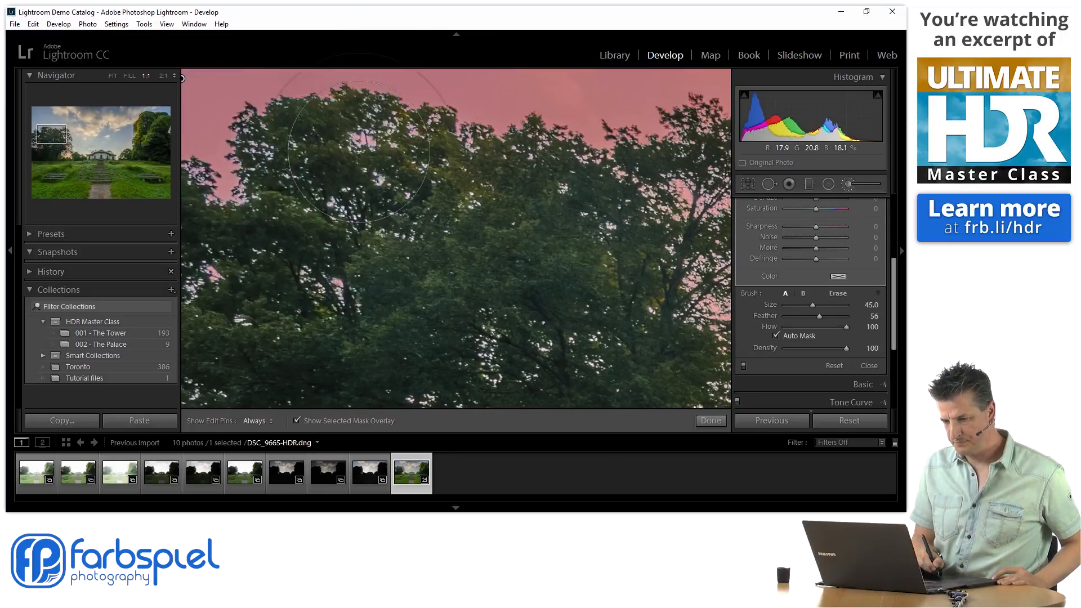
{"action": "key", "text": "h"}
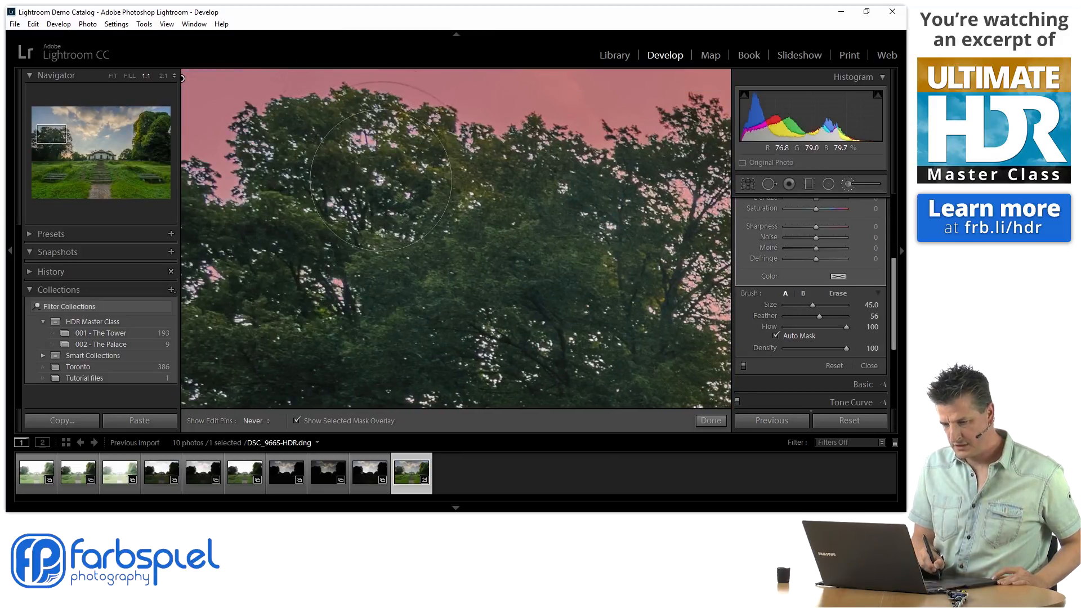
{"action": "key", "text": "h"}
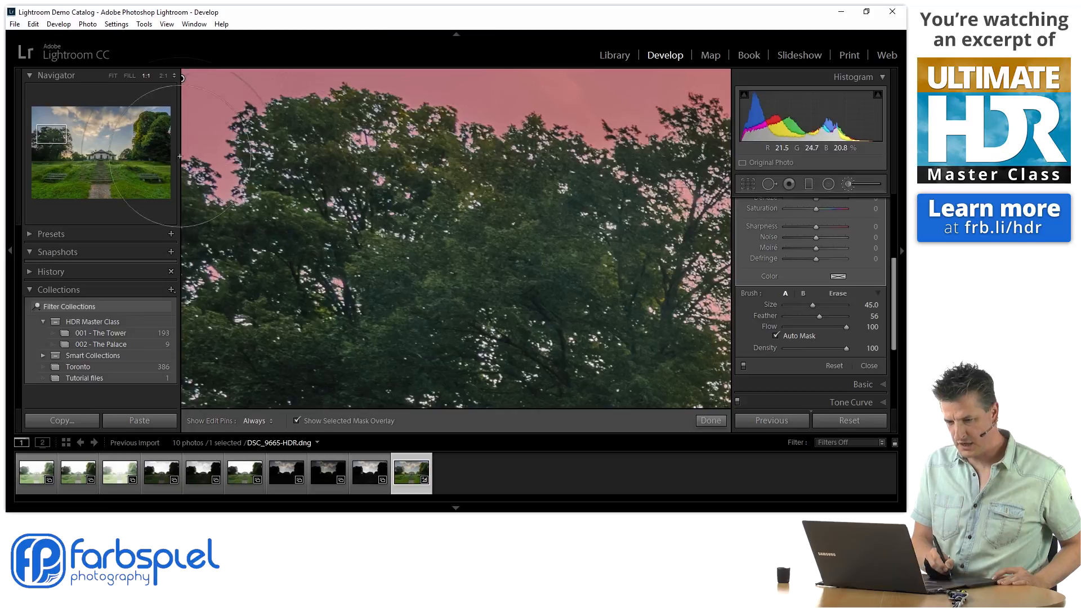
Mask the patch of sky showing beside the dark foliage at the photo's far right edge
{"action": "left_click_drag", "start_coordinate": [54, 135], "coordinate": [164, 129]}
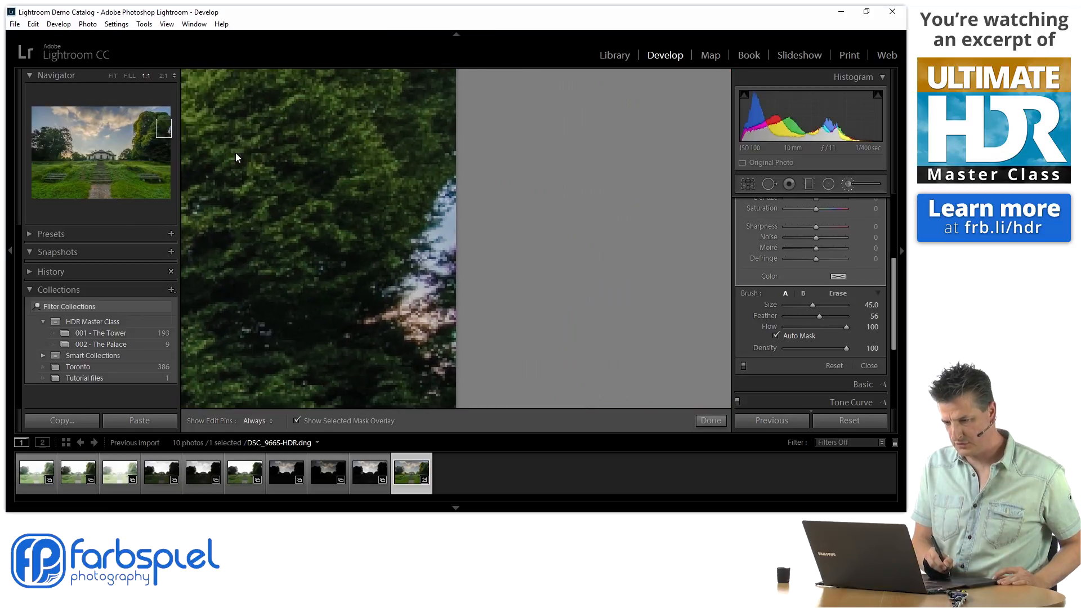
{"action": "mouse_move", "coordinate": [449, 228]}
{"action": "left_mouse_down"}
{"action": "mouse_move", "coordinate": [457, 285]}
{"action": "mouse_move", "coordinate": [436, 287]}
{"action": "left_mouse_up"}
{"action": "key", "text": "h"}
{"action": "key", "text": "h"}
Mask the small sky openings in the middle of the large right tree's crown
{"action": "left_click_drag", "start_coordinate": [166, 128], "coordinate": [148, 118]}
{"action": "key", "text": "h"}
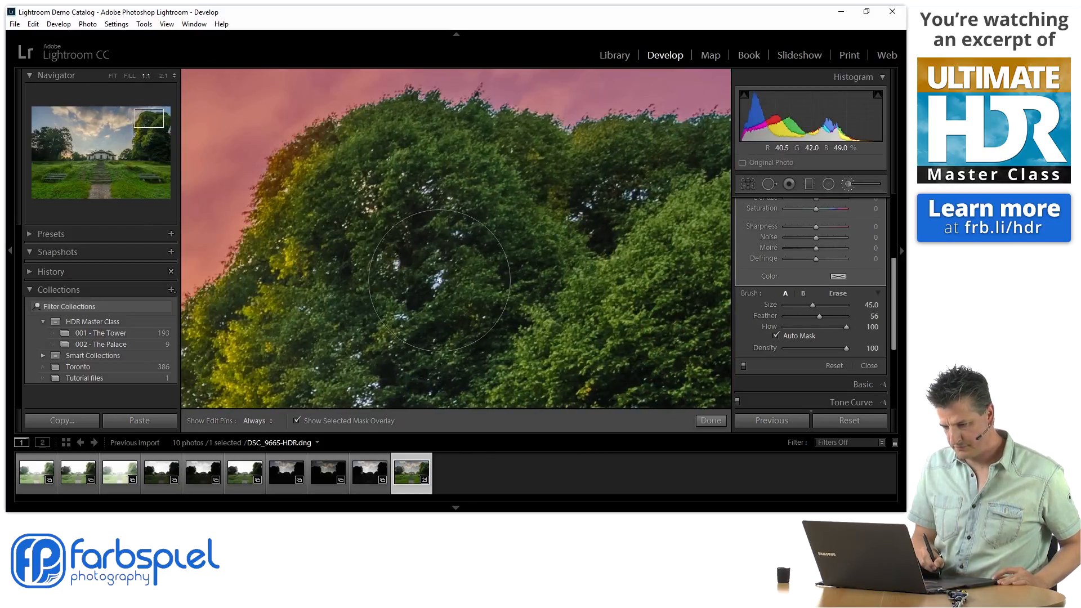
{"action": "left_click", "coordinate": [442, 282]}
{"action": "key", "text": "space"}
{"action": "left_click_drag", "start_coordinate": [457, 314], "coordinate": [468, 198]}
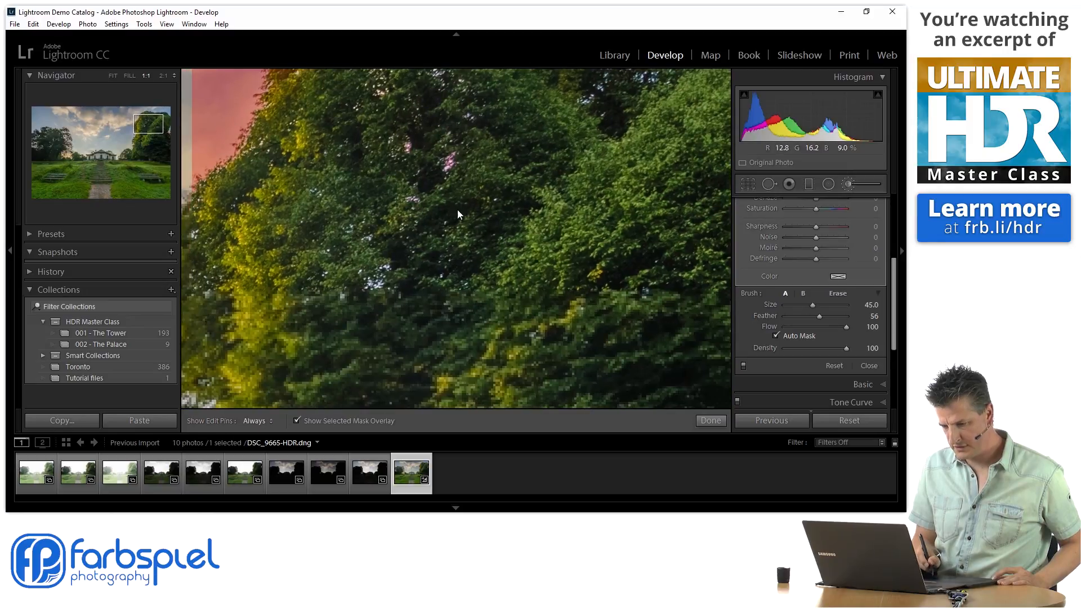
Try a brush stroke centred on the right tree's yellow foliage, and undo it
{"action": "key", "text": "space"}
{"action": "left_click_drag", "start_coordinate": [407, 246], "coordinate": [501, 202]}
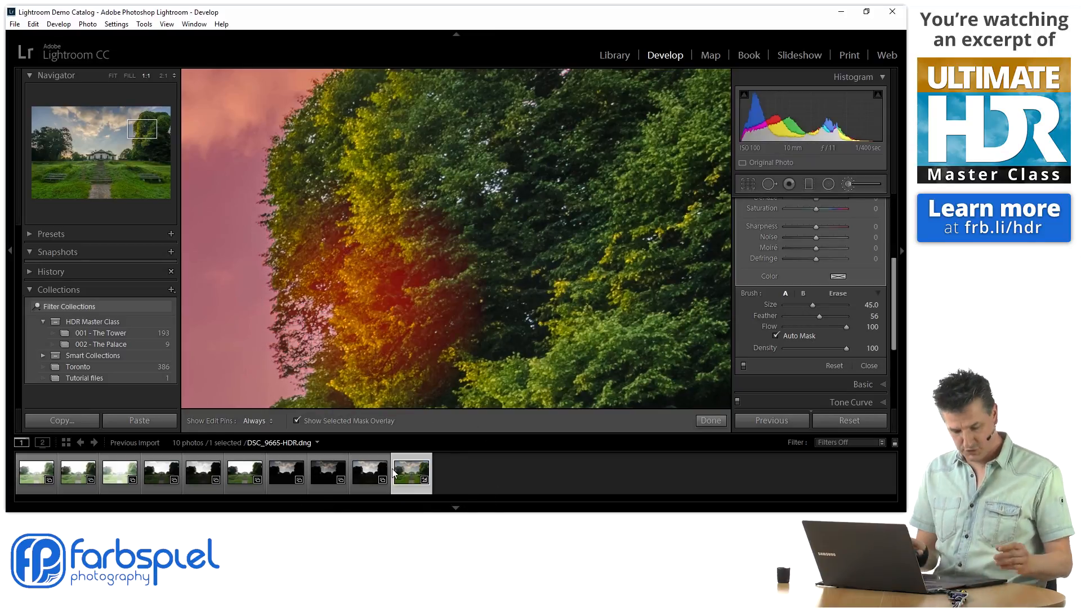
{"action": "key", "text": "ctrl+z"}
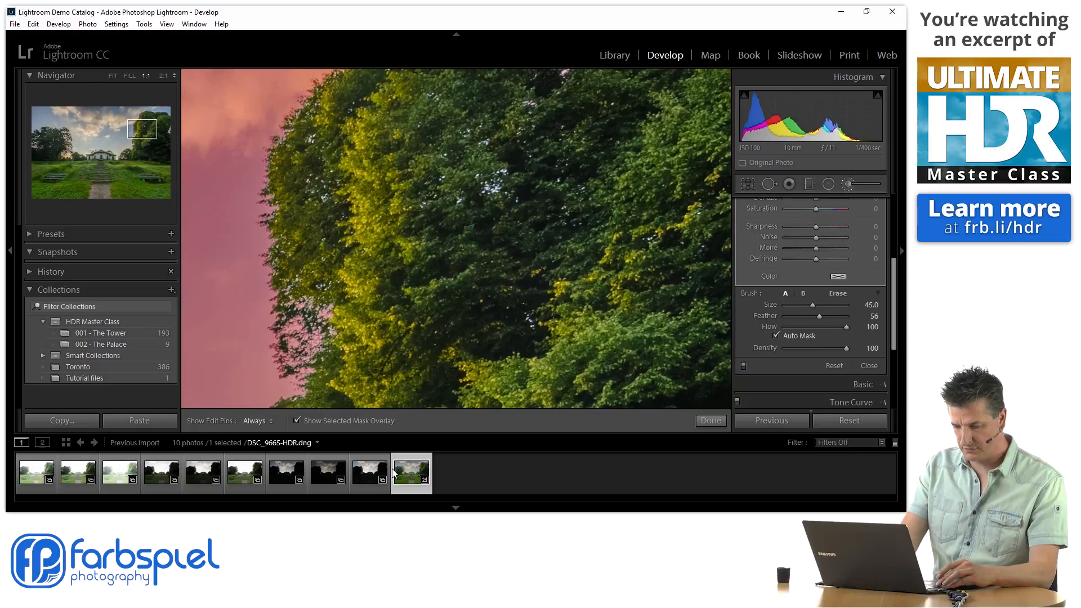
Reduce the brush size to 20.3 and mask the missed clouds left of the palace roof, undoing the stroke that spills onto the tree
{"action": "left_click_drag", "start_coordinate": [626, 206], "coordinate": [525, 389]}
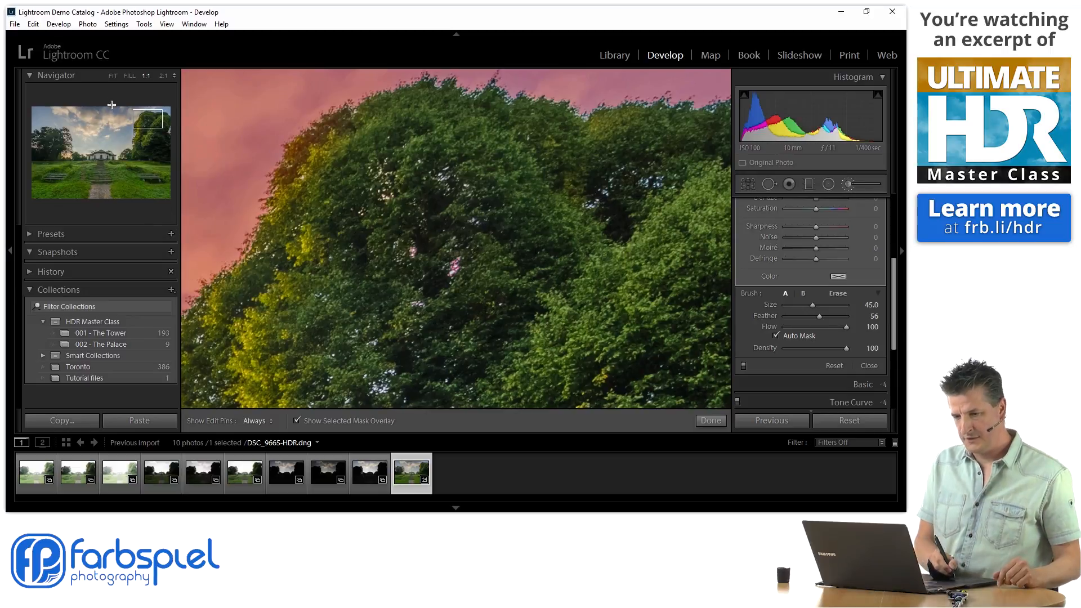
{"action": "left_click", "coordinate": [114, 74]}
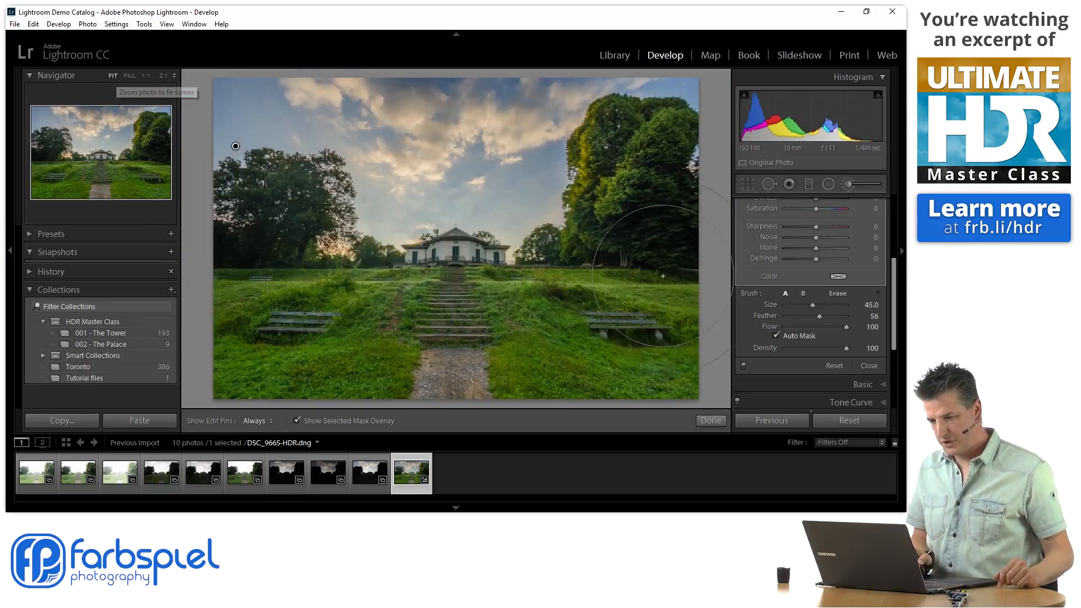
{"action": "left_click", "coordinate": [144, 75]}
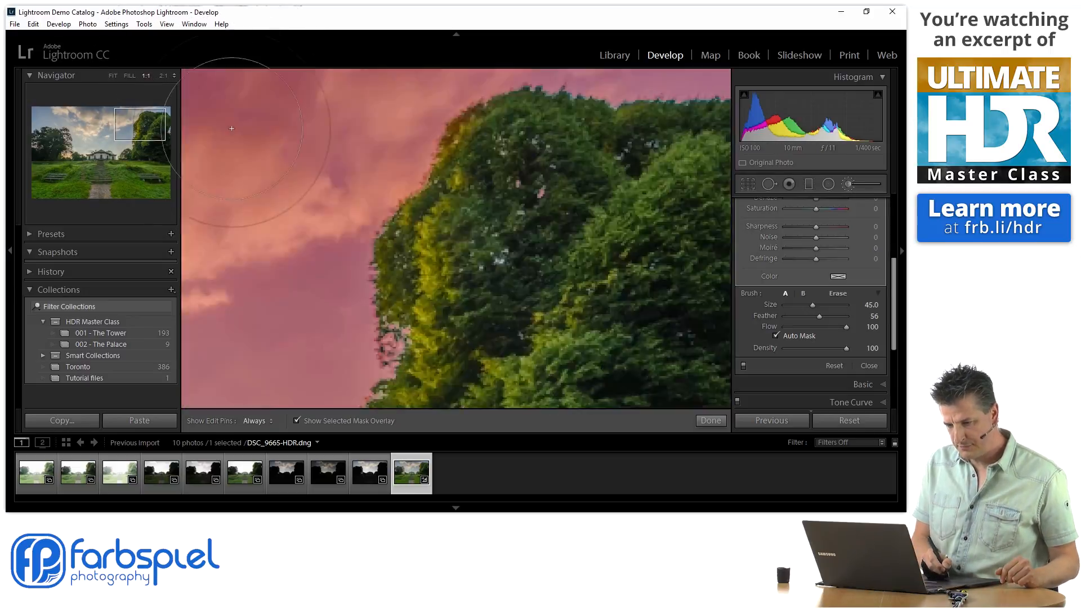
{"action": "left_click_drag", "start_coordinate": [151, 125], "coordinate": [86, 155]}
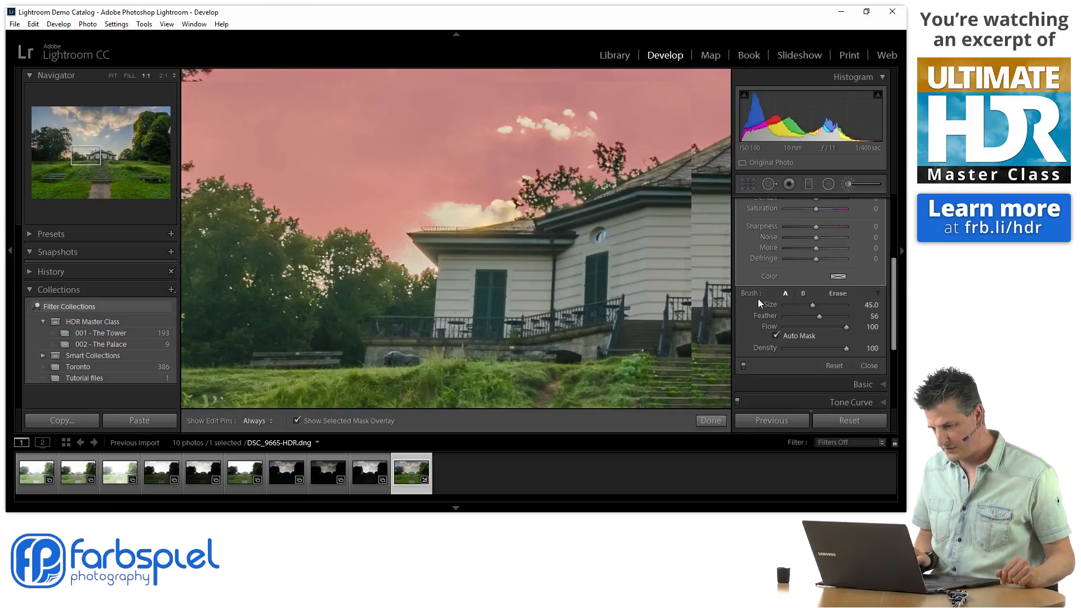
{"action": "left_click_drag", "start_coordinate": [811, 305], "coordinate": [797, 304]}
{"action": "key", "text": "h"}
{"action": "mouse_move", "coordinate": [515, 127]}
{"action": "left_mouse_down"}
{"action": "mouse_move", "coordinate": [537, 139]}
{"action": "mouse_move", "coordinate": [469, 138]}
{"action": "mouse_move", "coordinate": [556, 124]}
{"action": "mouse_move", "coordinate": [454, 202]}
{"action": "mouse_move", "coordinate": [469, 216]}
{"action": "mouse_move", "coordinate": [408, 213]}
{"action": "mouse_move", "coordinate": [377, 263]}
{"action": "left_mouse_up"}
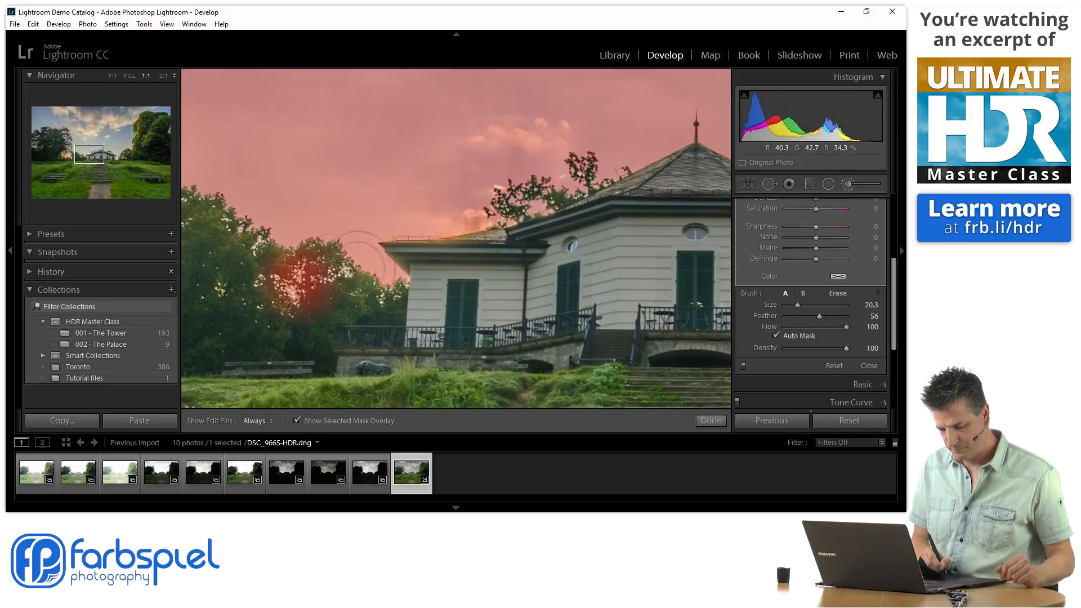
{"action": "key", "text": "ctrl+z"}
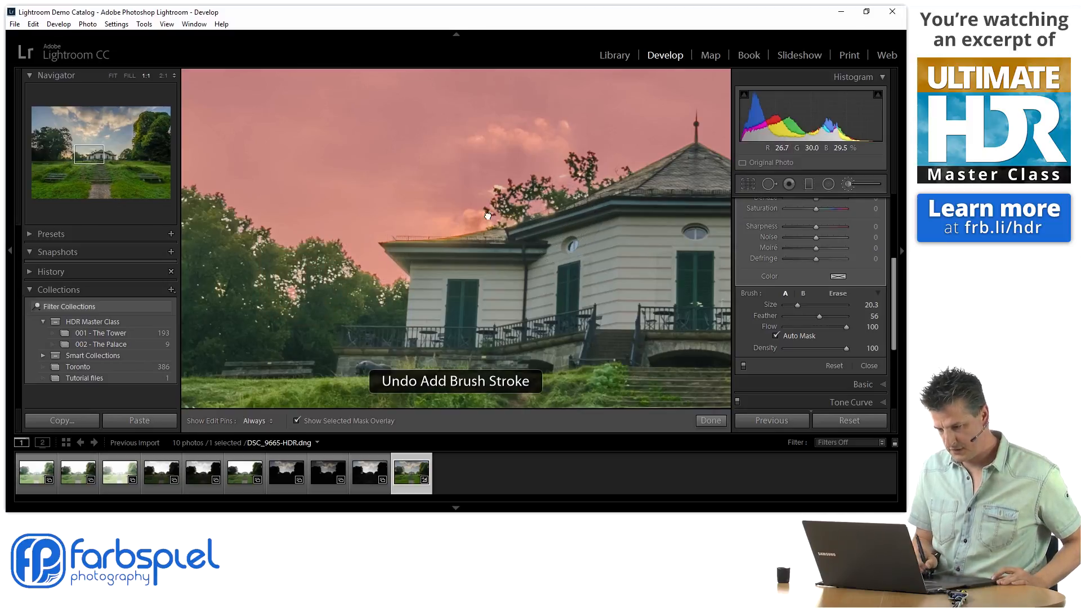
Mask the sky right of the palace and the gaps in the neighbouring tree, undoing the dab that lands on its leaves
{"action": "left_click_drag", "start_coordinate": [580, 206], "coordinate": [294, 218]}
{"action": "left_click_drag", "start_coordinate": [623, 260], "coordinate": [429, 206]}
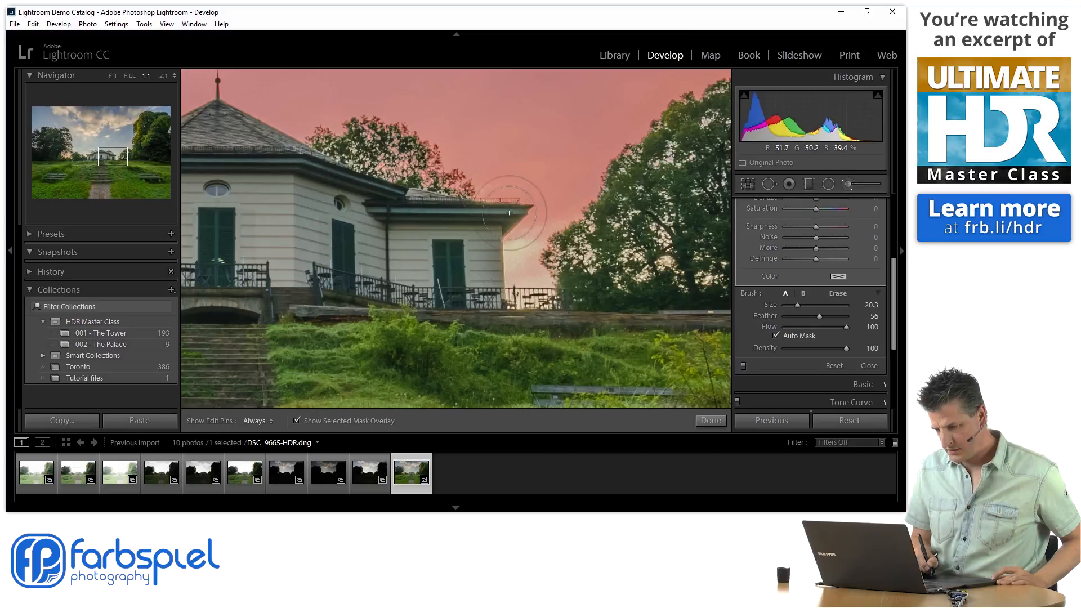
{"action": "mouse_move", "coordinate": [539, 215]}
{"action": "left_mouse_down"}
{"action": "mouse_move", "coordinate": [523, 234]}
{"action": "mouse_move", "coordinate": [523, 271]}
{"action": "mouse_move", "coordinate": [532, 246]}
{"action": "left_mouse_up"}
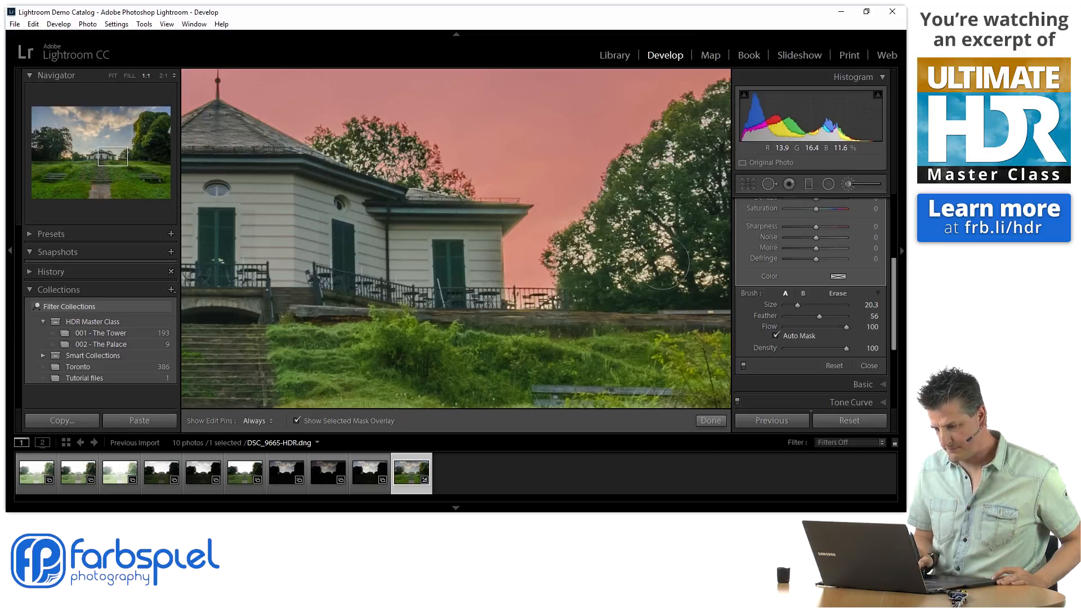
{"action": "key", "text": "h"}
{"action": "left_click", "coordinate": [676, 161]}
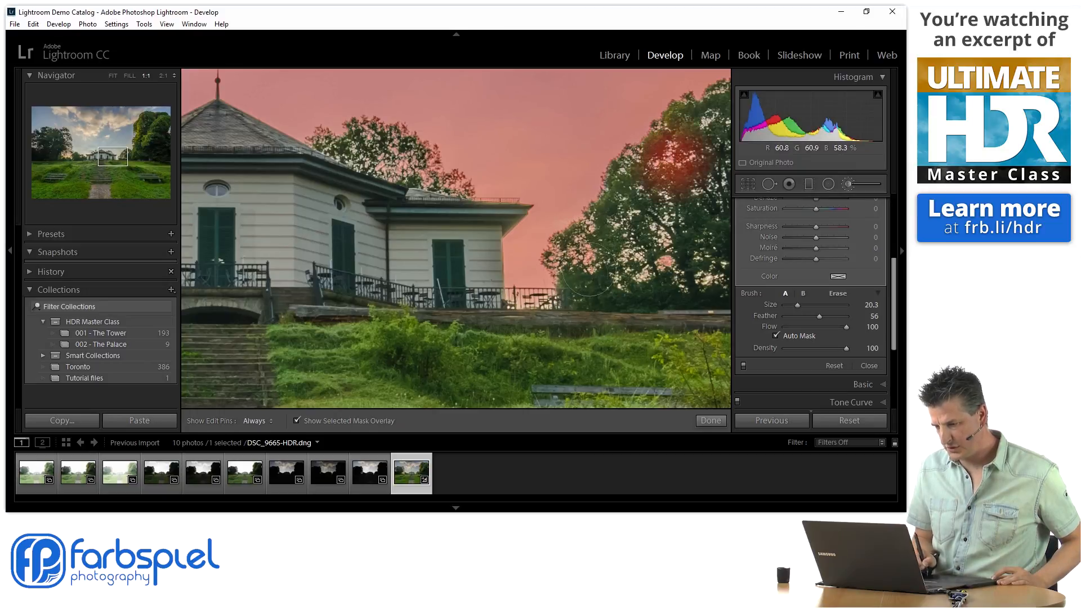
{"action": "key", "text": "ctrl+z"}
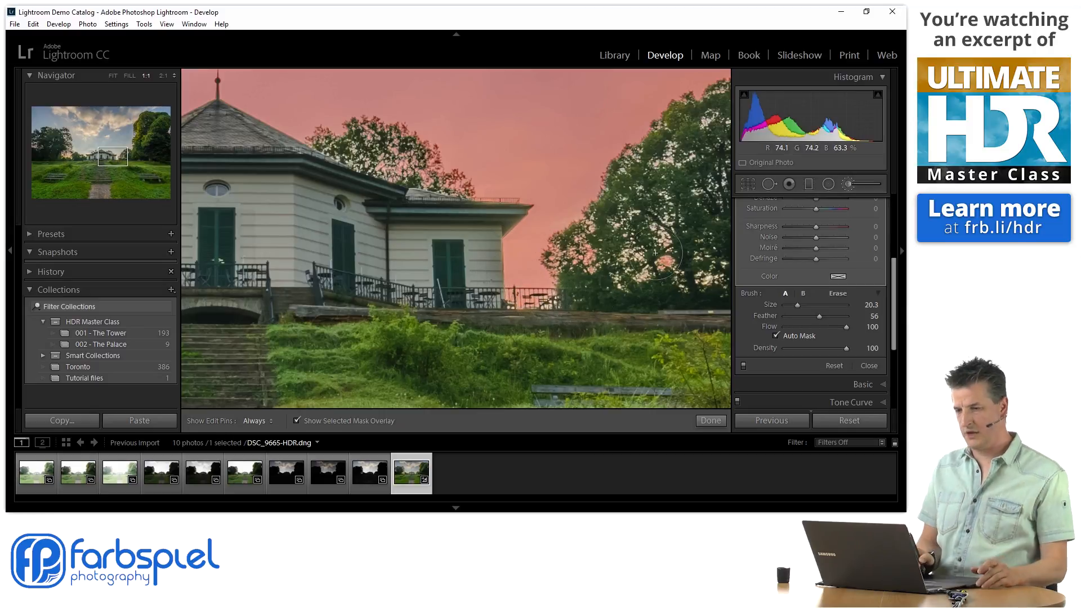
Hide the mask overlay with the whole photo in view, and set the sky mask's Highlights to -35 and Whites to -12
{"action": "left_click", "coordinate": [113, 78]}
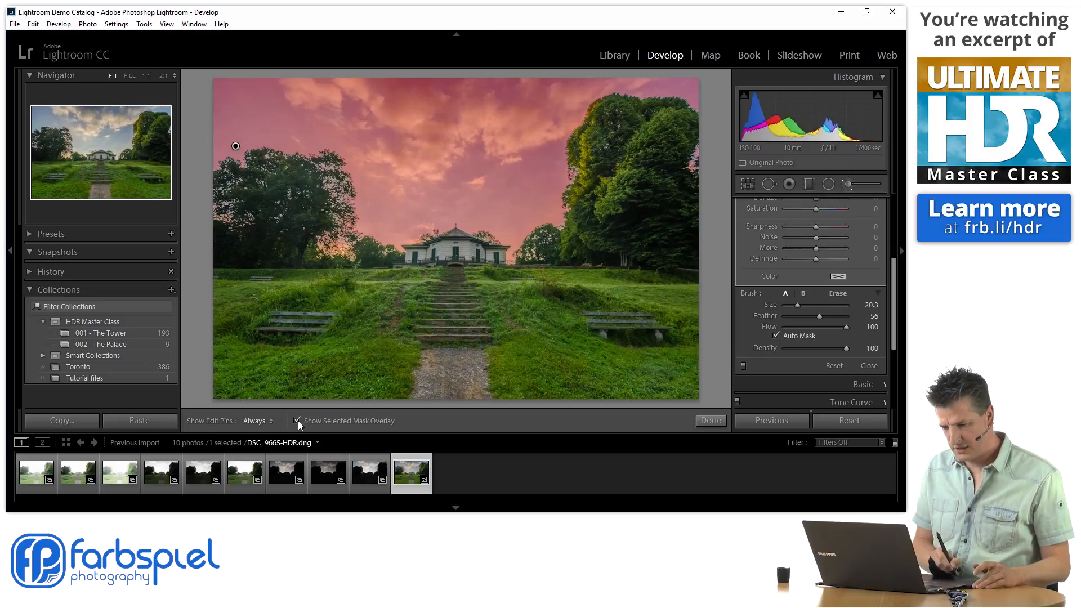
{"action": "left_click", "coordinate": [297, 421]}
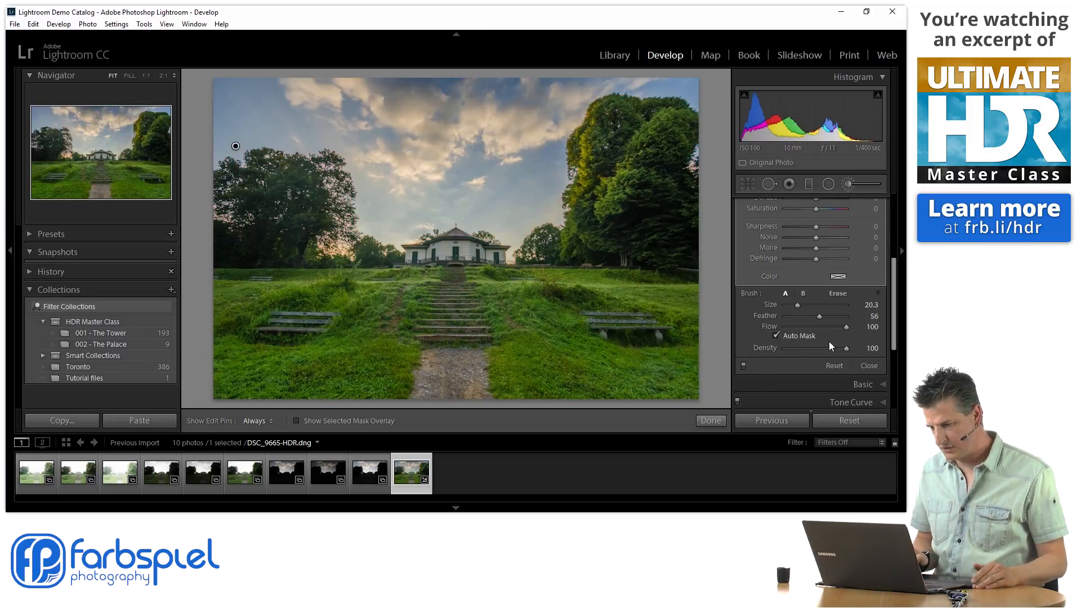
{"action": "left_click_drag", "start_coordinate": [894, 312], "coordinate": [894, 226]}
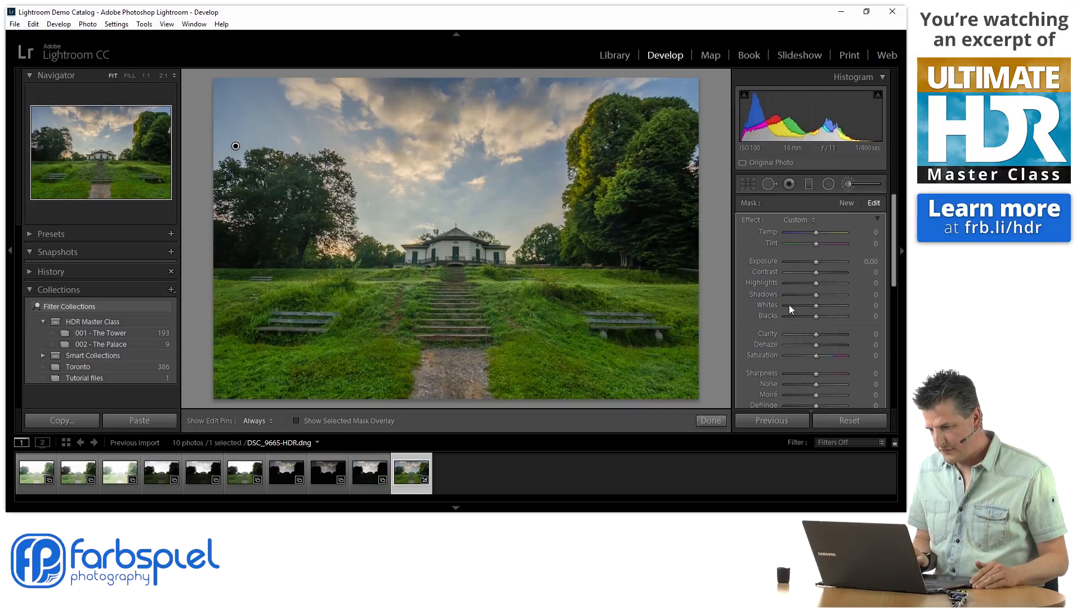
{"action": "left_click_drag", "start_coordinate": [816, 282], "coordinate": [813, 306]}
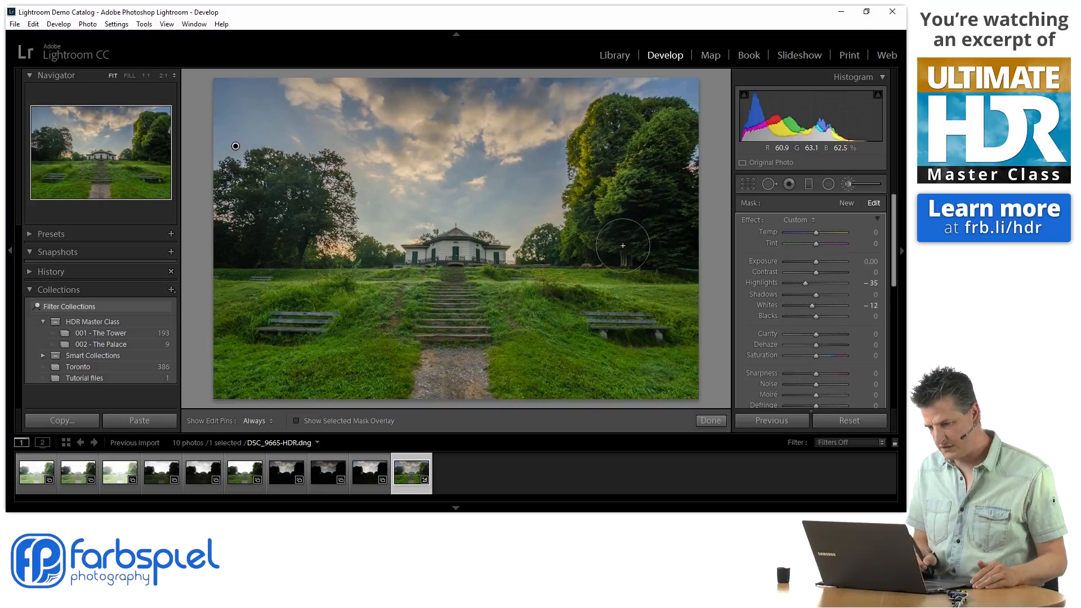
Set the sky mask's Saturation to 35, Clarity to 10 and Dehaze to 7
{"action": "left_click_drag", "start_coordinate": [815, 358], "coordinate": [826, 357]}
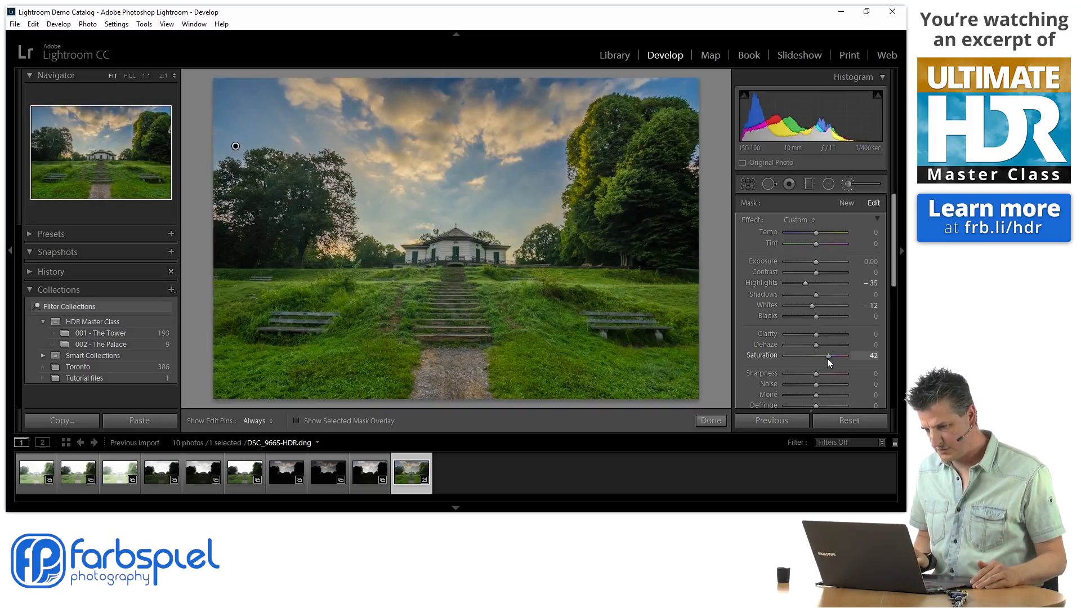
{"action": "left_click_drag", "start_coordinate": [814, 334], "coordinate": [822, 344]}
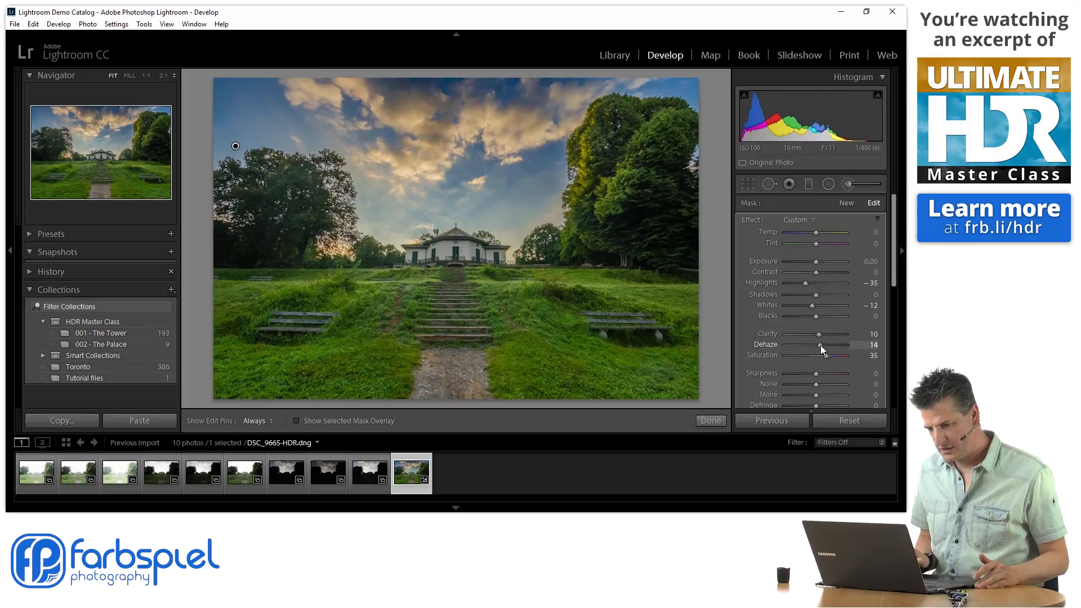
{"action": "left_click_drag", "start_coordinate": [820, 346], "coordinate": [819, 335]}
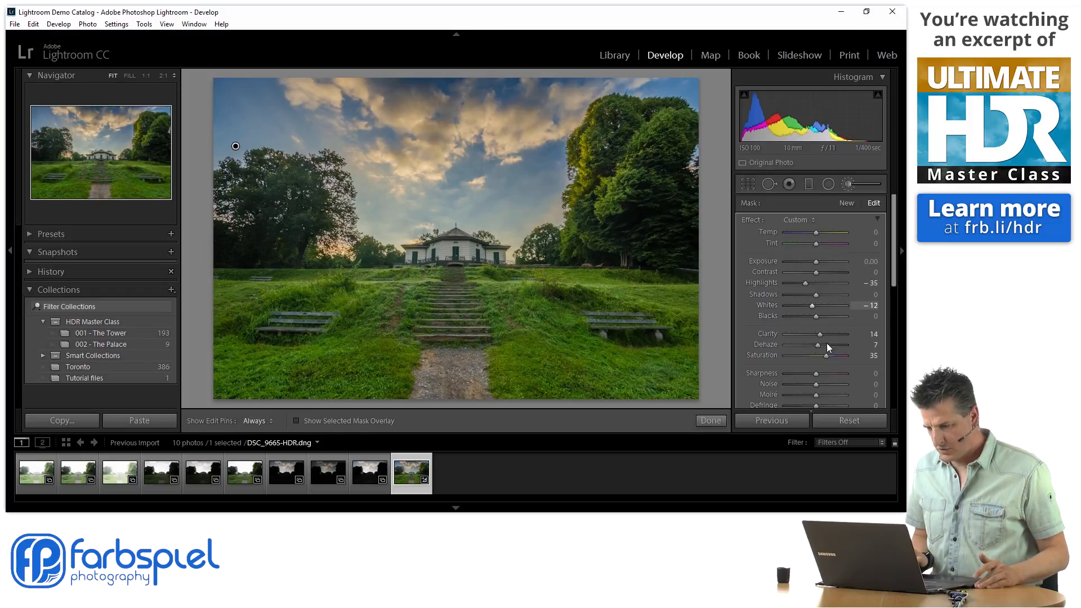
{"action": "left_click_drag", "start_coordinate": [820, 334], "coordinate": [819, 334]}
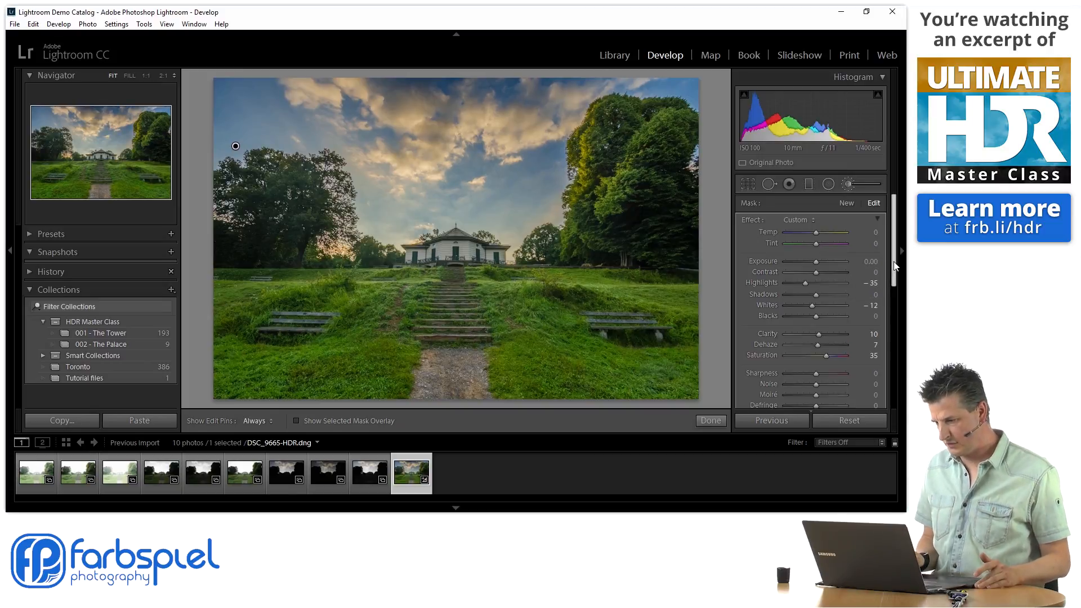
Compare the photo with the brush adjustments switched off and back on
{"action": "left_click_drag", "start_coordinate": [894, 262], "coordinate": [892, 310]}
{"action": "left_click", "coordinate": [743, 399]}
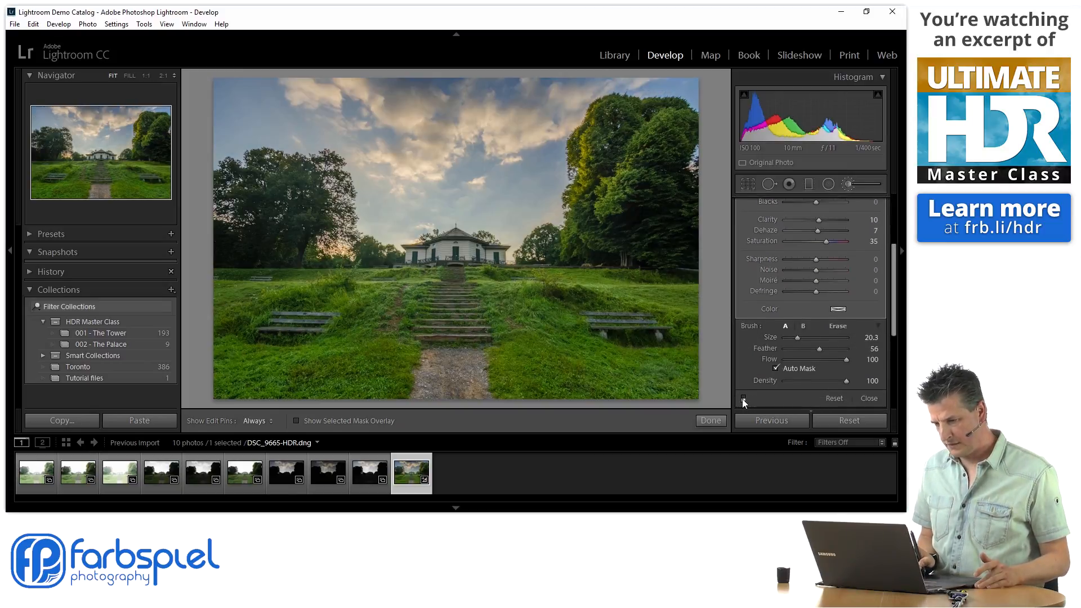
{"action": "left_click", "coordinate": [743, 399]}
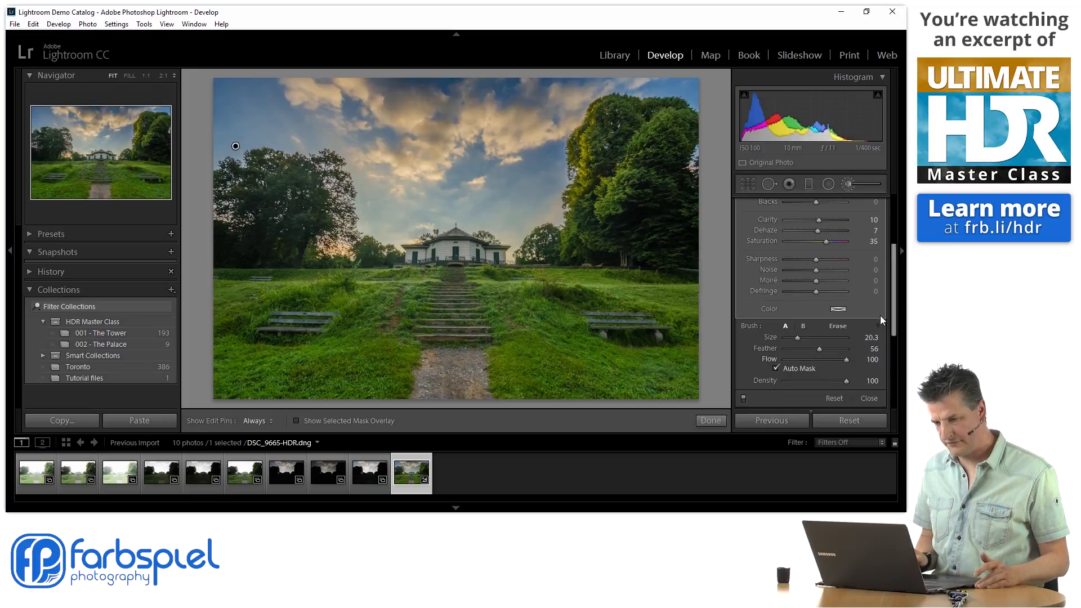
Start a second adjustment brush mask with the mask overlay shown, using a brush Size of 16.6 and Flow of 20
{"action": "left_click_drag", "start_coordinate": [895, 316], "coordinate": [890, 266]}
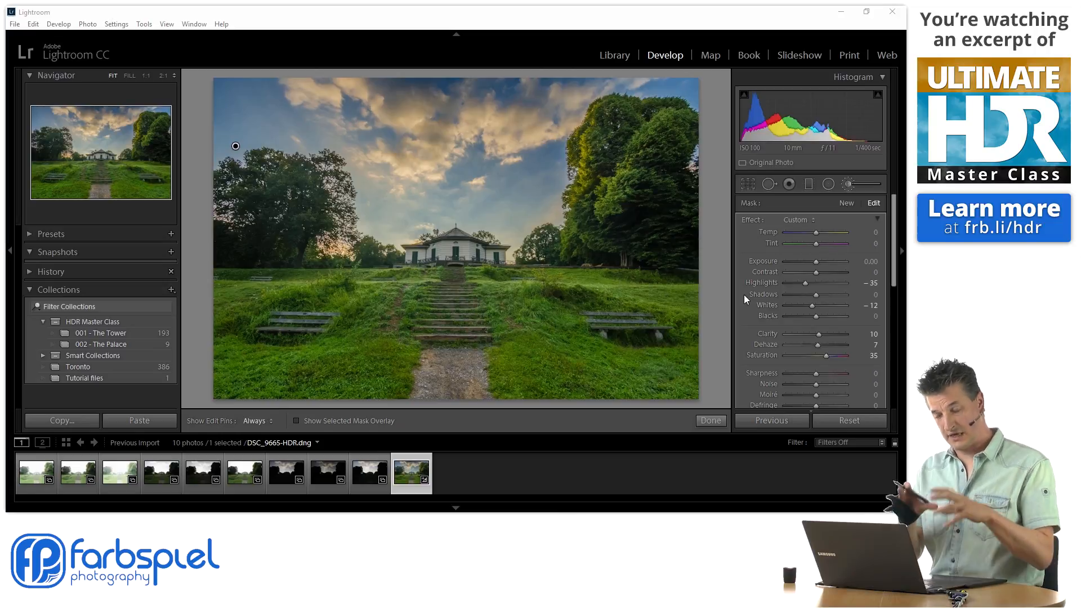
{"action": "left_click", "coordinate": [710, 423]}
{"action": "left_click", "coordinate": [848, 184]}
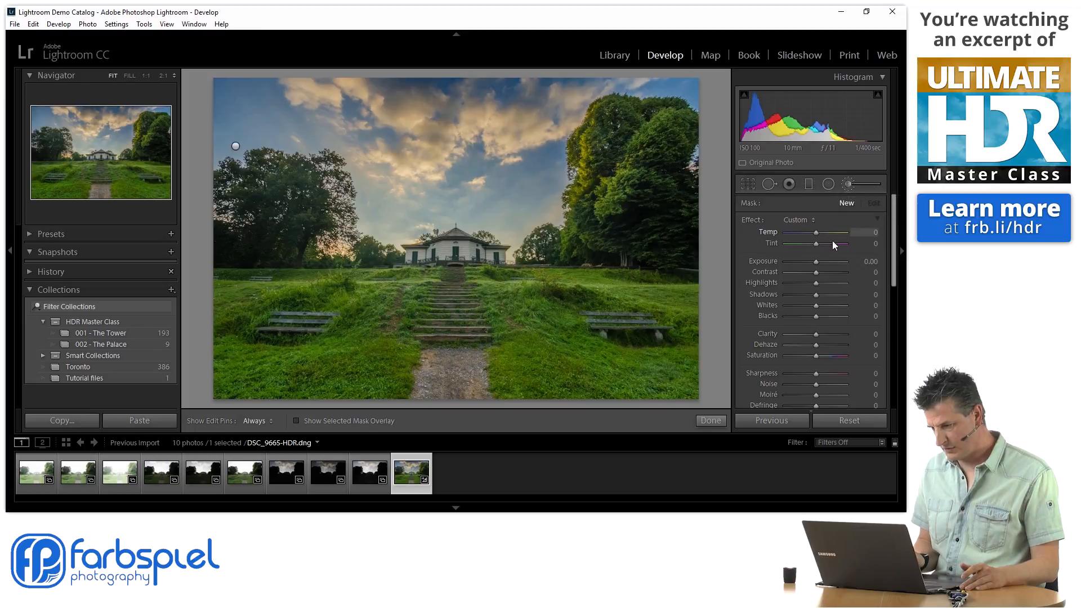
{"action": "left_click", "coordinate": [296, 421]}
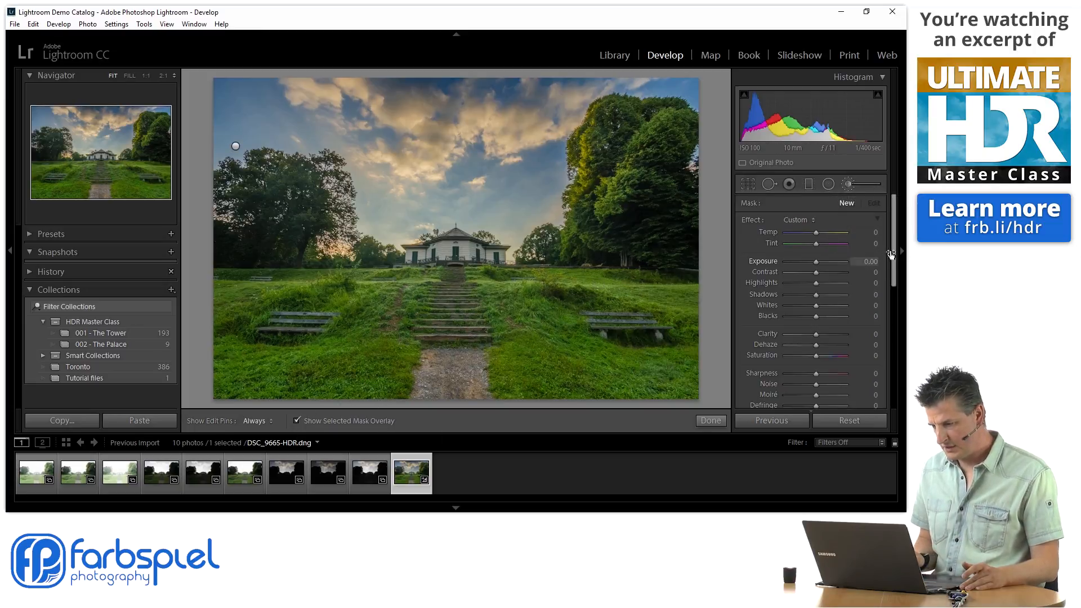
{"action": "scroll", "coordinate": [896, 260], "scroll_direction": "down", "scroll_amount": 5}
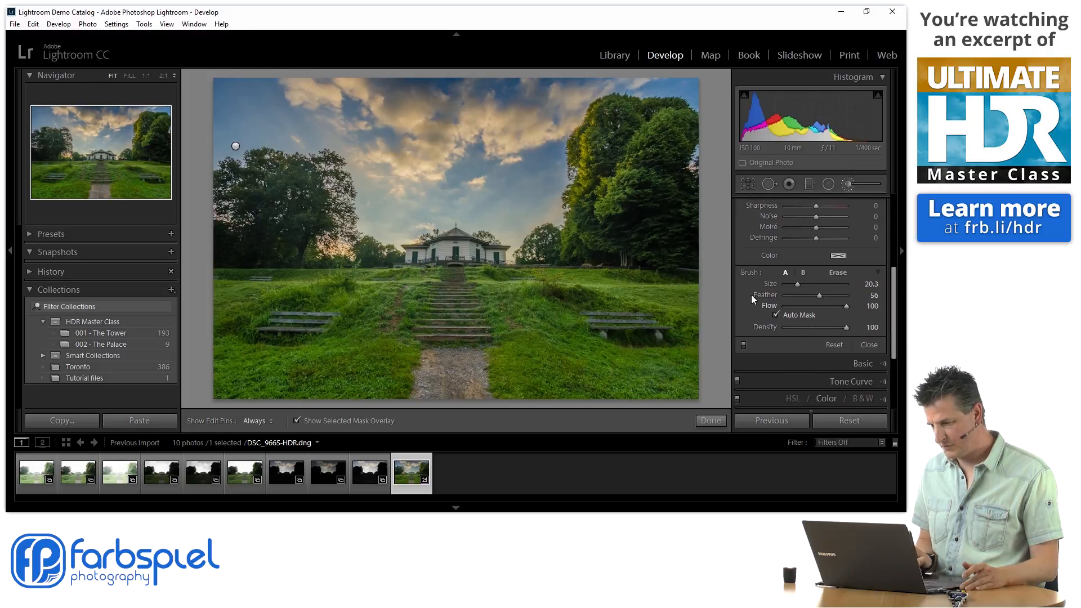
{"action": "left_click_drag", "start_coordinate": [846, 306], "coordinate": [797, 305]}
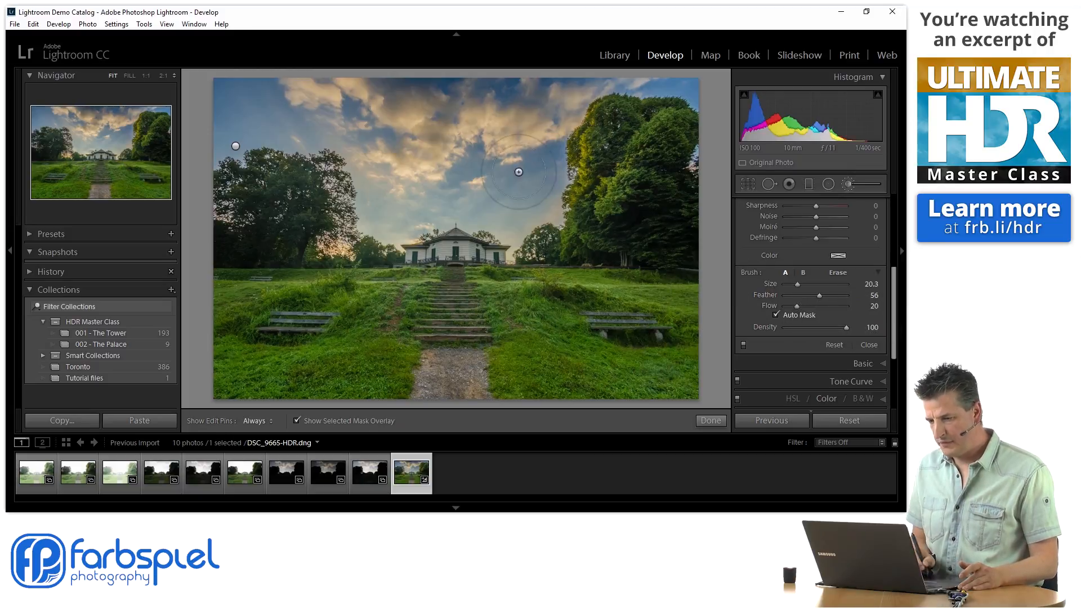
{"action": "left_click_drag", "start_coordinate": [797, 283], "coordinate": [796, 284]}
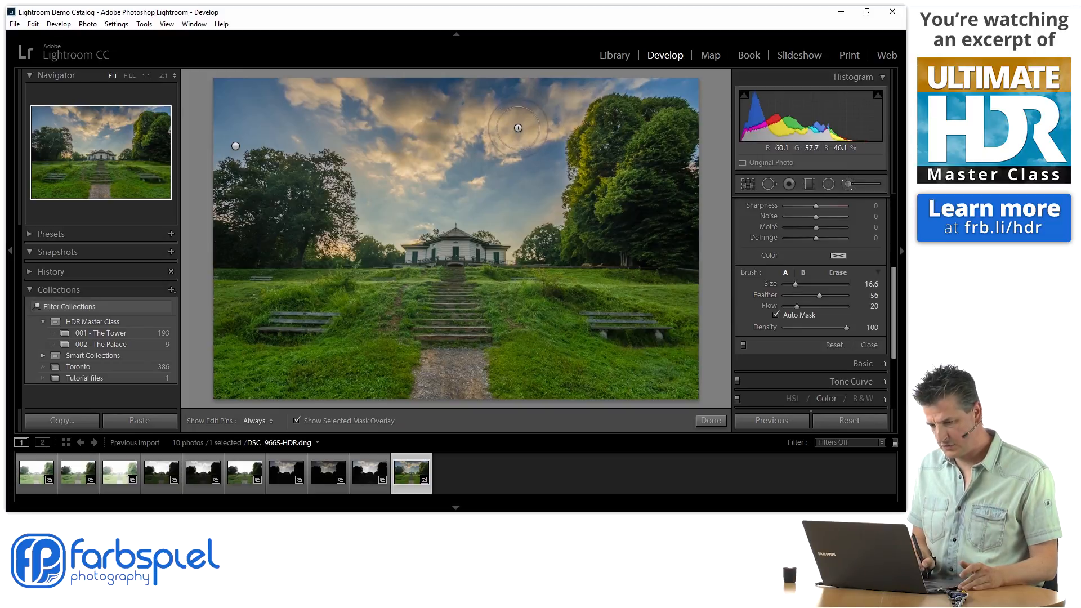
Paint the new mask over the bright clouds in the upper sky and above the palace, hiding the edit pins while brushing
{"action": "key", "text": "h"}
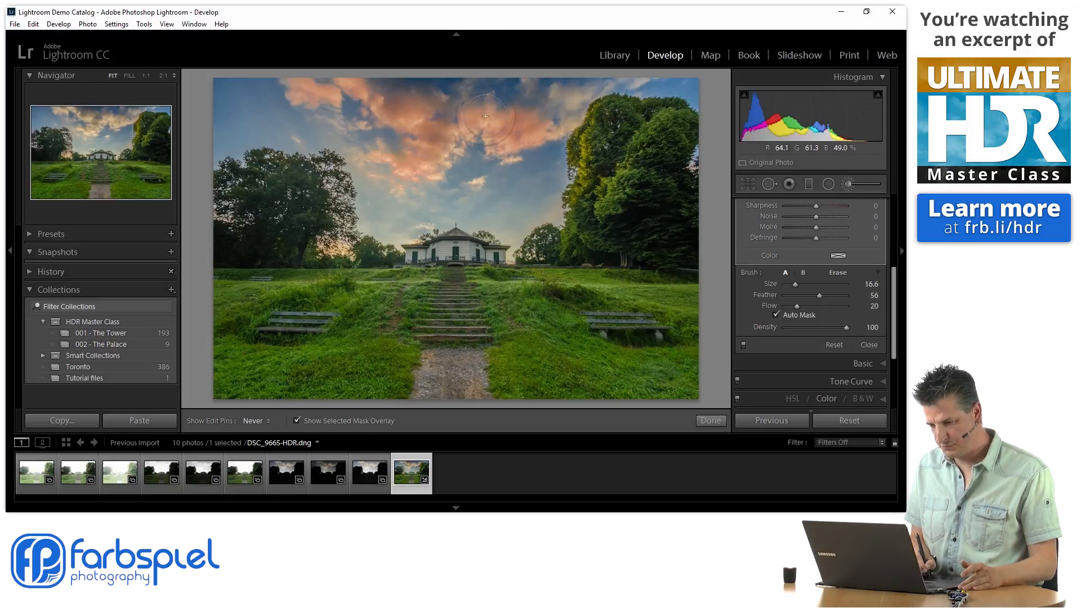
{"action": "key", "text": "h"}
{"action": "key", "text": "h"}
{"action": "key", "text": "h"}
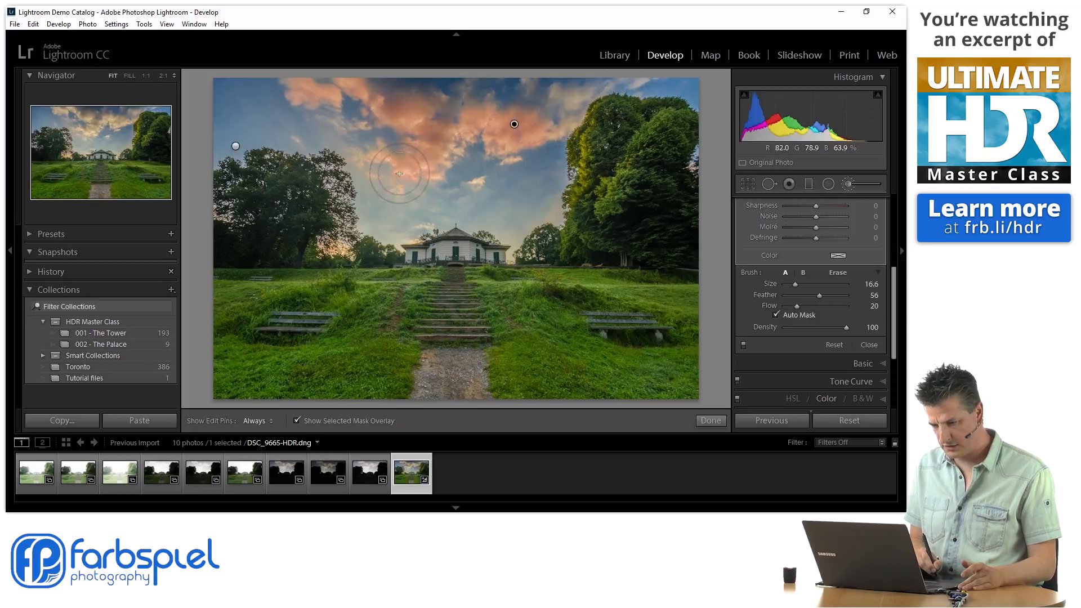
{"action": "key", "text": "h"}
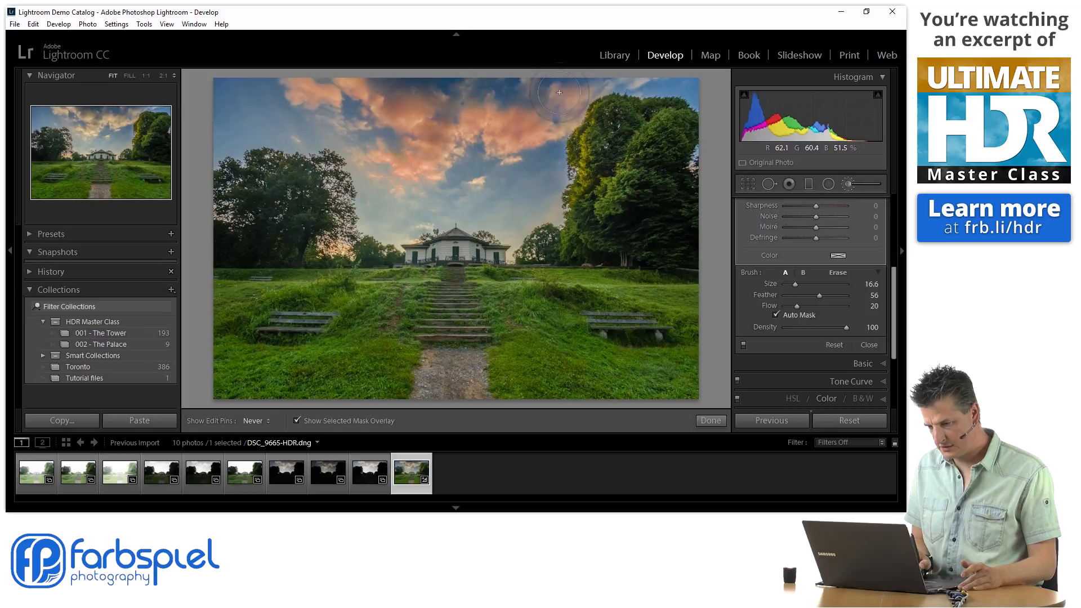
{"action": "key", "text": "h"}
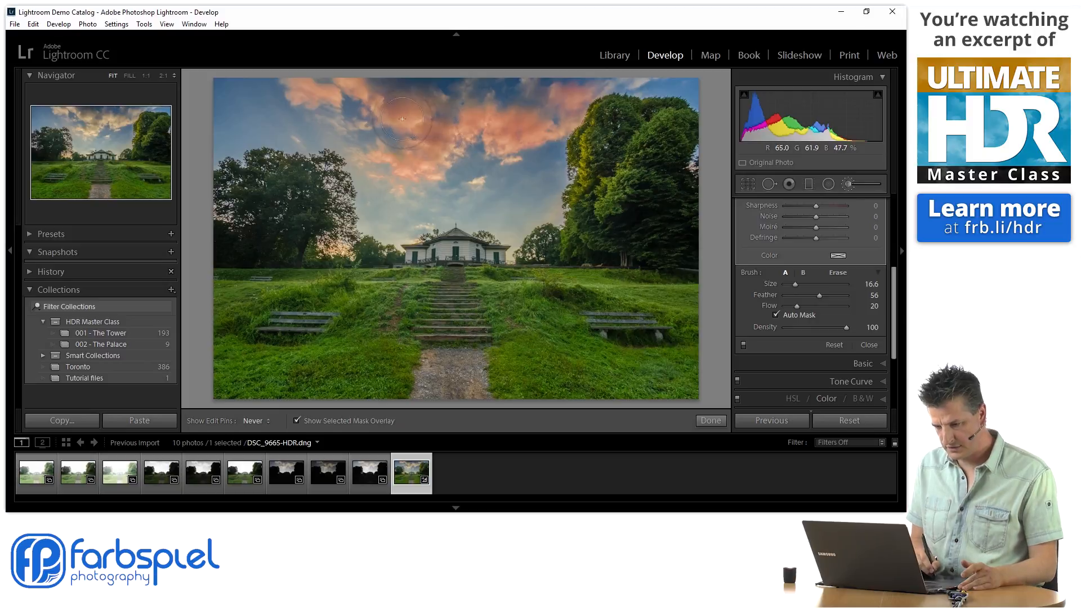
{"action": "key", "text": "h"}
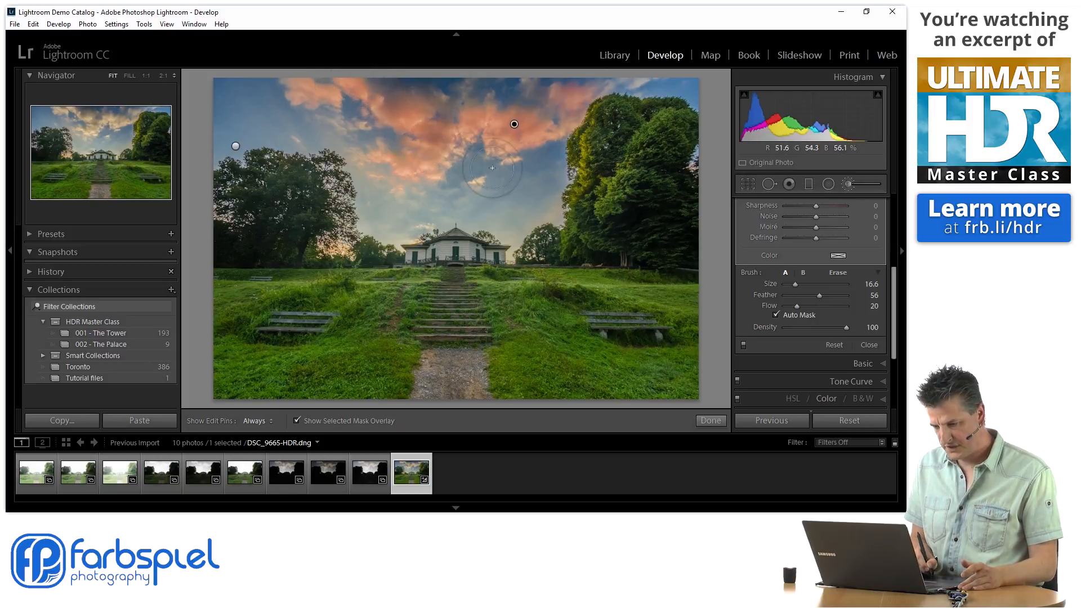
{"action": "key", "text": "h"}
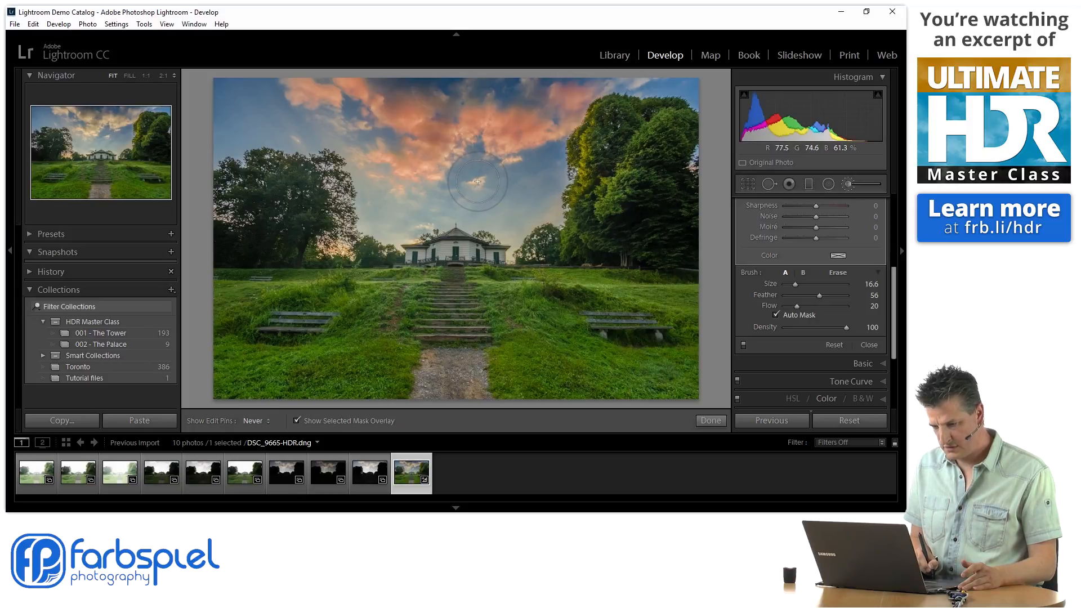
{"action": "key", "text": "h"}
{"action": "key", "text": "h"}
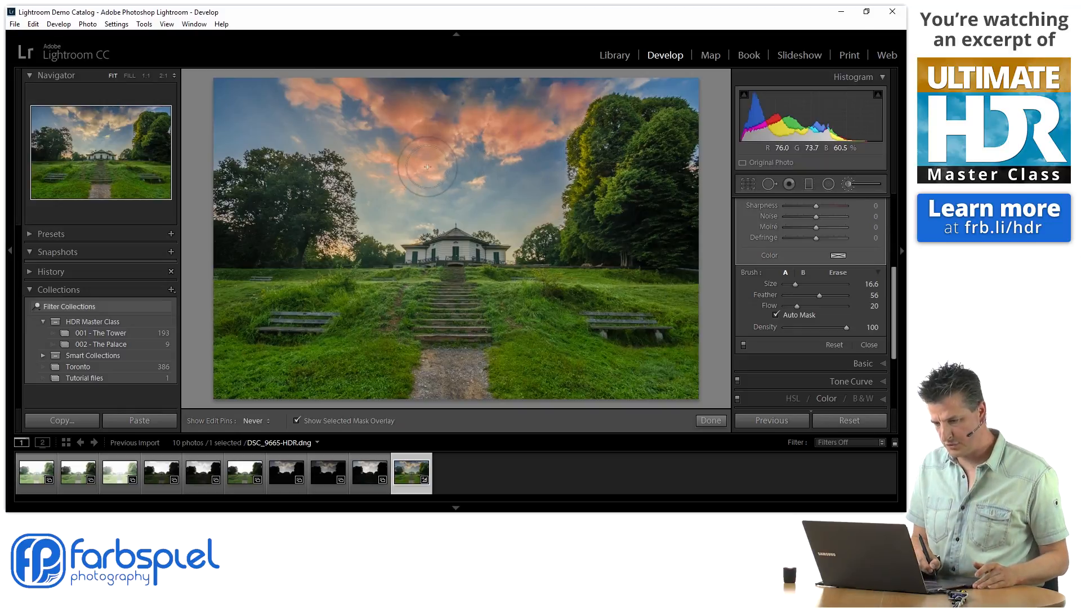
{"action": "key", "text": "h"}
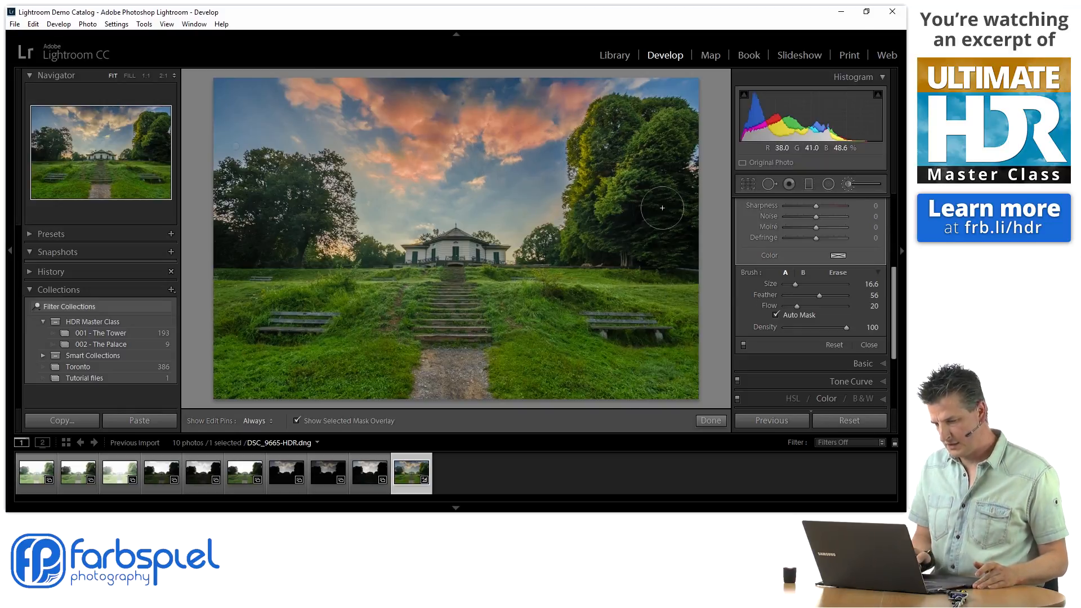
Hide the mask overlay and set the cloud mask's Saturation to 48 and Temp to 20
{"action": "left_click", "coordinate": [295, 421]}
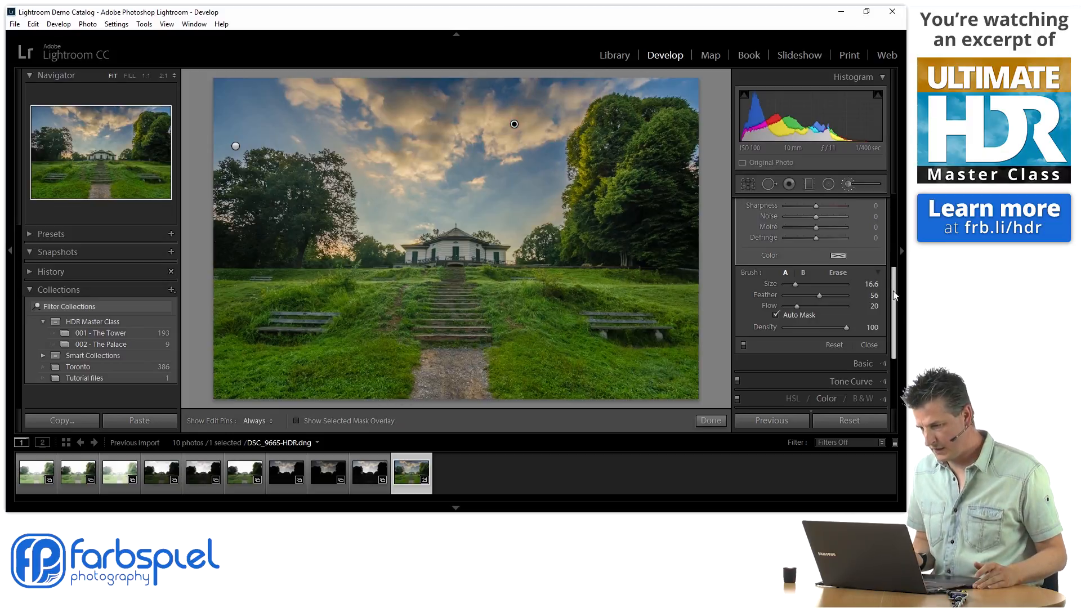
{"action": "left_click_drag", "start_coordinate": [888, 292], "coordinate": [883, 218]}
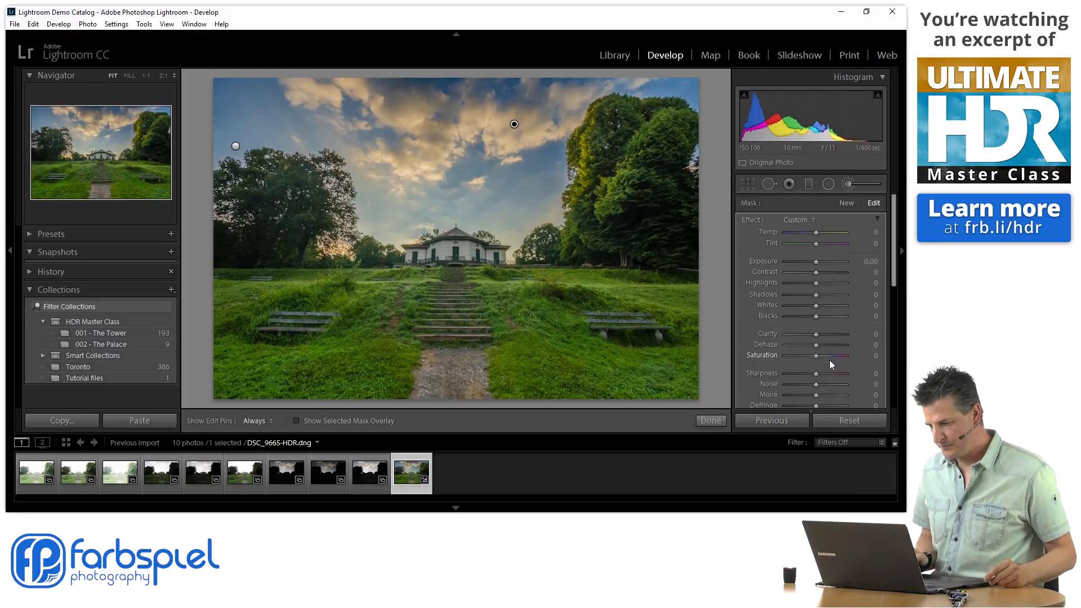
{"action": "left_click_drag", "start_coordinate": [816, 356], "coordinate": [832, 356]}
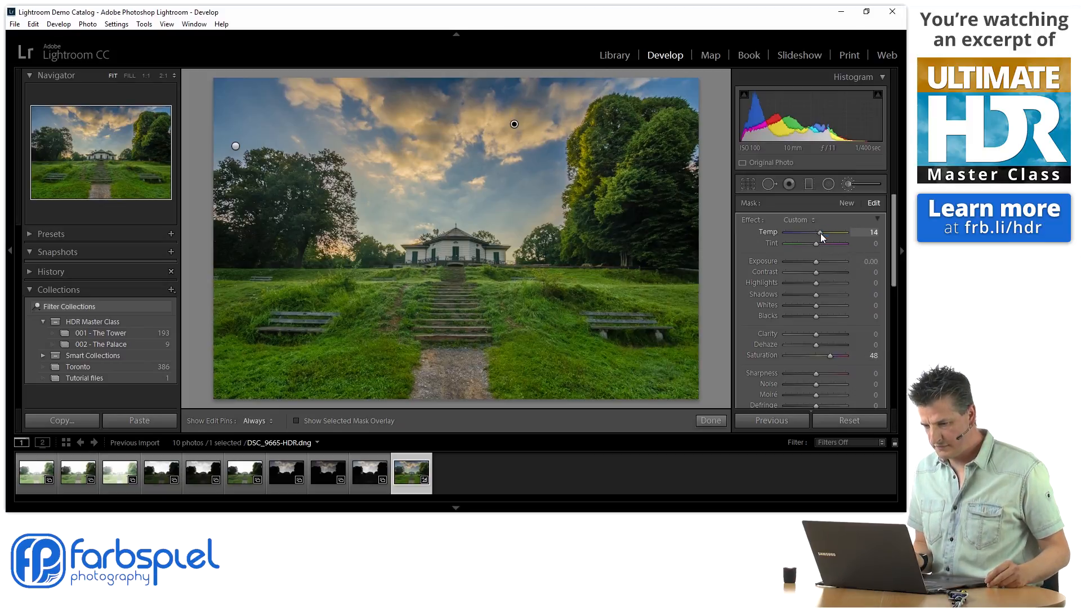
{"action": "left_click_drag", "start_coordinate": [822, 232], "coordinate": [822, 232]}
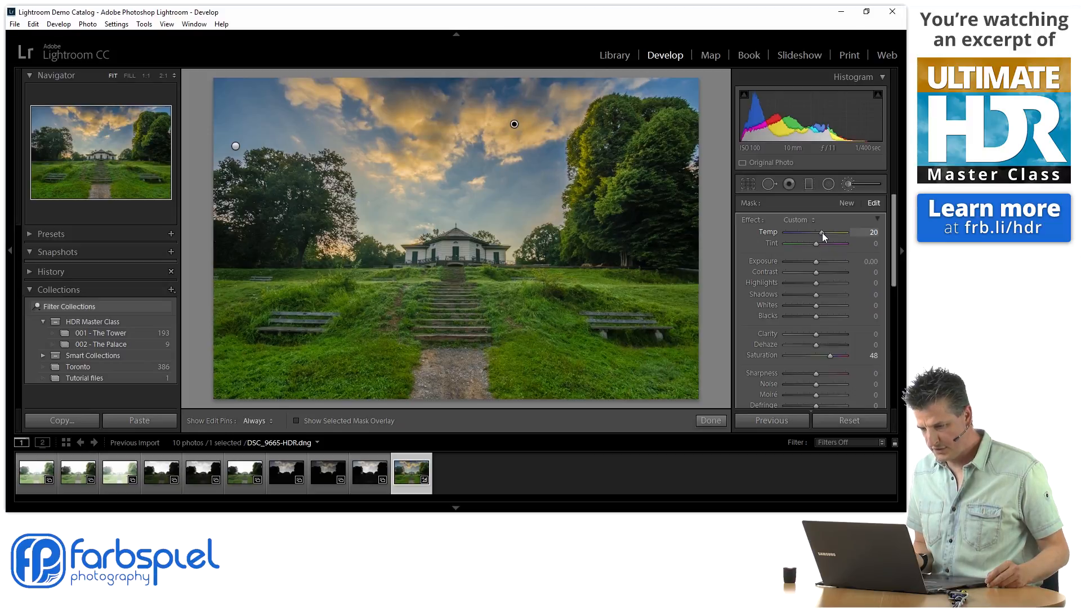
{"action": "left_click_drag", "start_coordinate": [821, 233], "coordinate": [823, 231]}
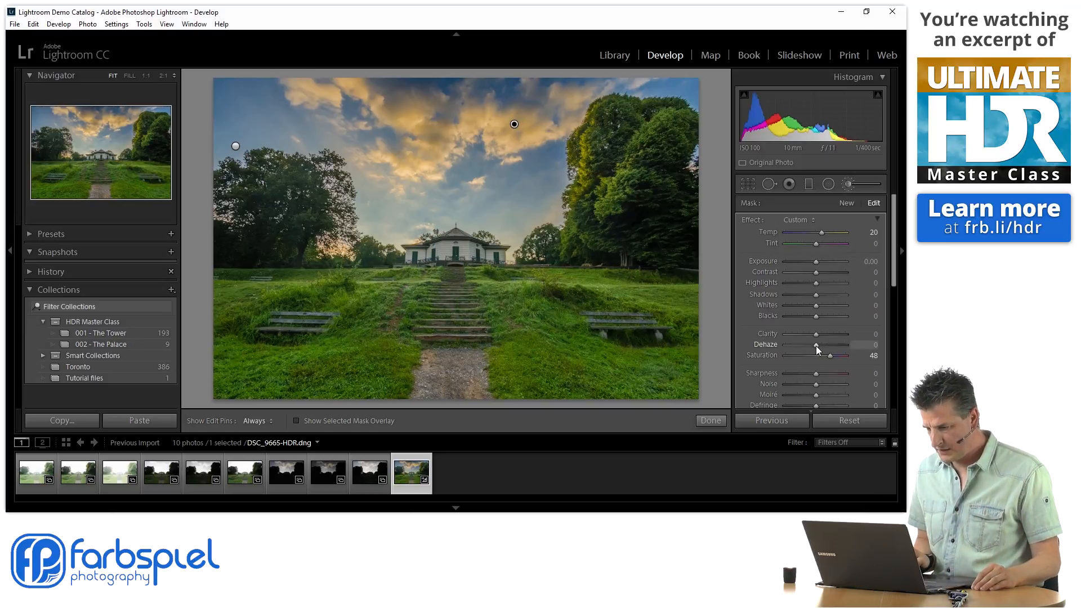
Set the cloud mask's Clarity to 14, Dehaze to 12, Contrast to 10 and Highlights to -8
{"action": "left_click_drag", "start_coordinate": [817, 345], "coordinate": [819, 346]}
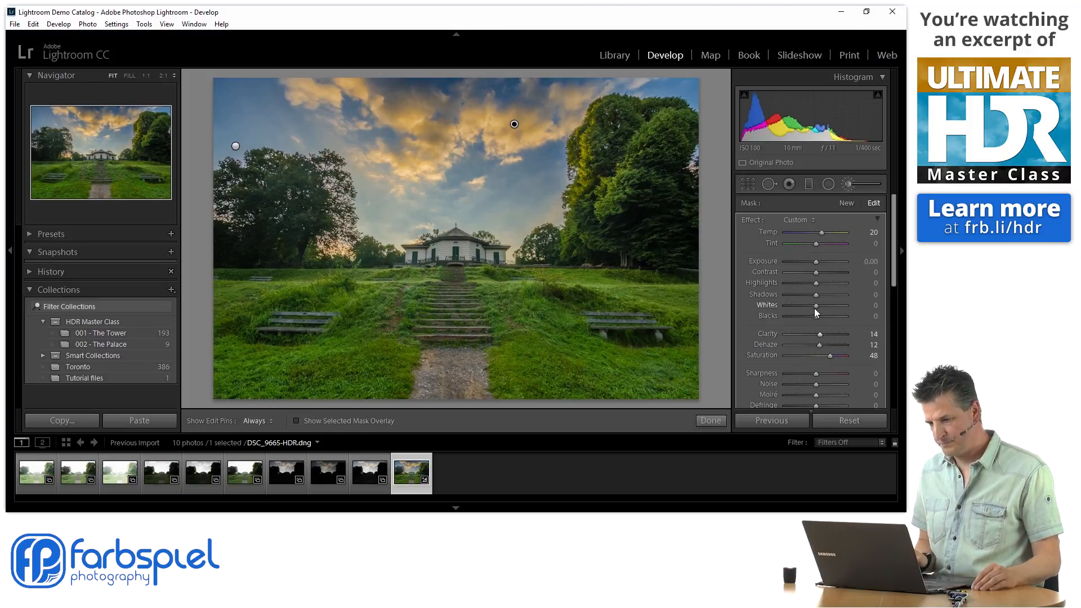
{"action": "left_click_drag", "start_coordinate": [816, 284], "coordinate": [818, 272]}
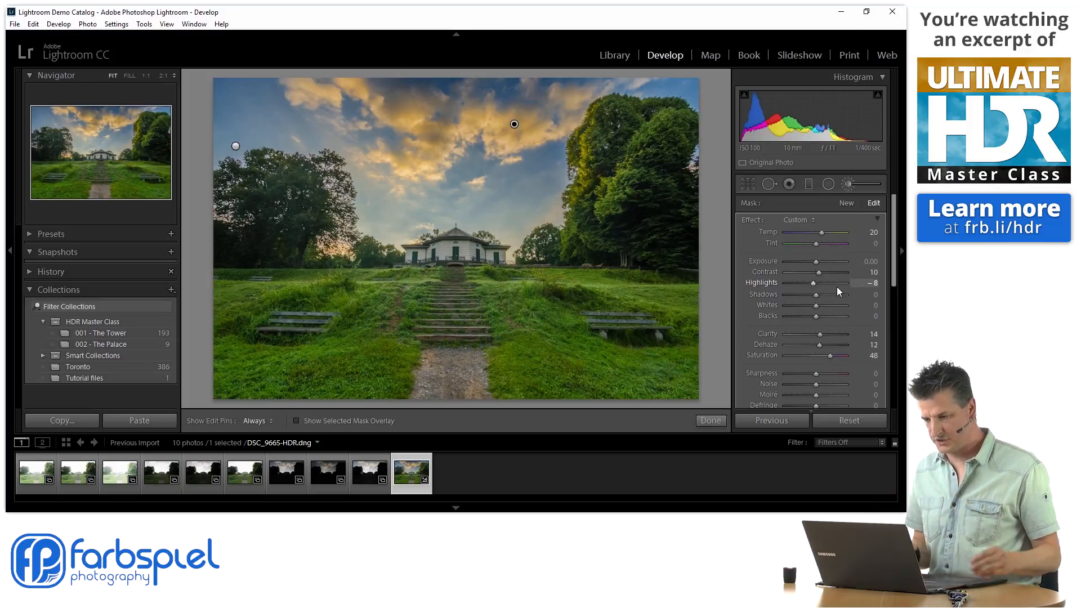
{"action": "mouse_move", "coordinate": [893, 253]}
{"action": "left_mouse_down"}
{"action": "mouse_move", "coordinate": [894, 268]}
{"action": "mouse_move", "coordinate": [893, 252]}
{"action": "left_mouse_up"}
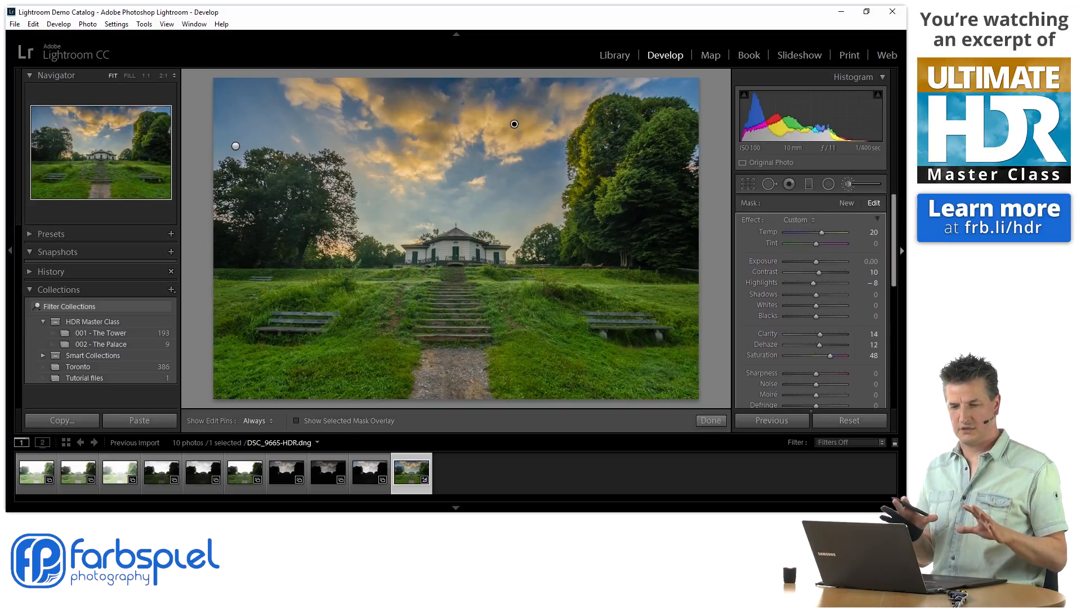